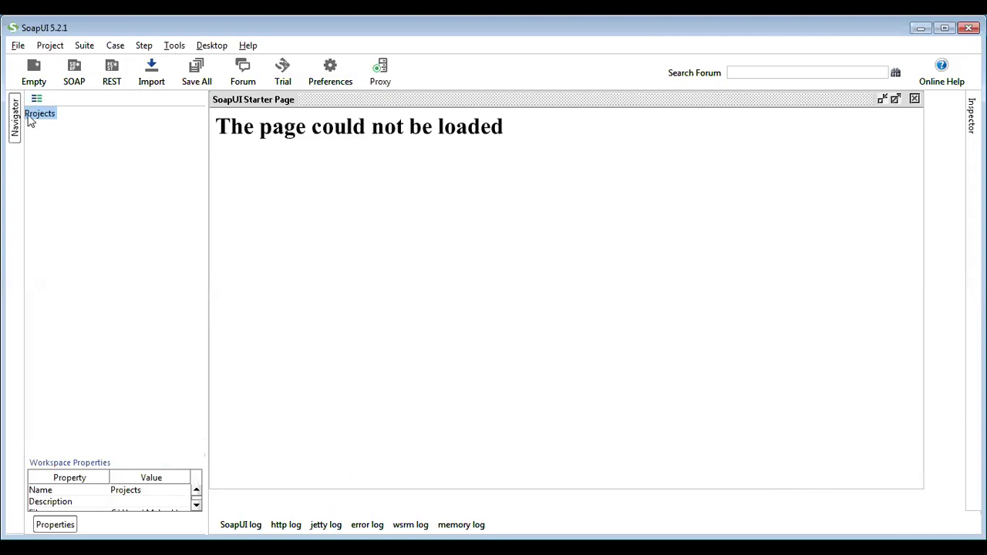
Start a new SOAP project and name it BankBalanceWebService.
click(18, 46)
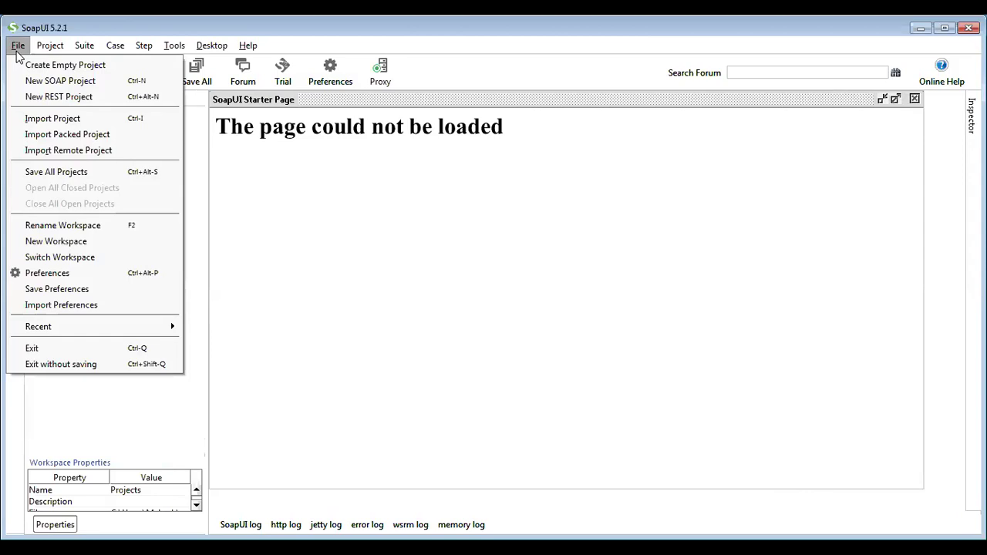
click(48, 81)
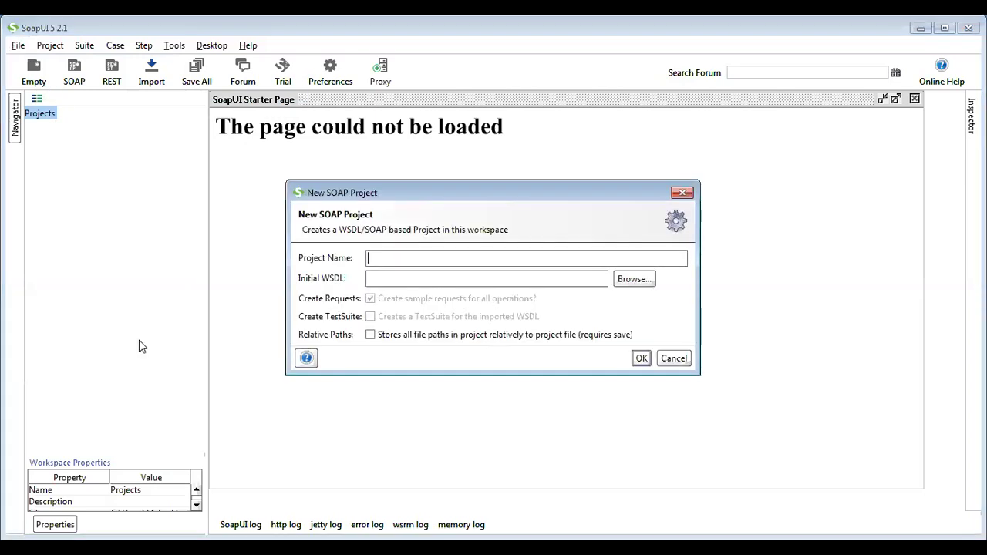
text(BankBalanceWebService)
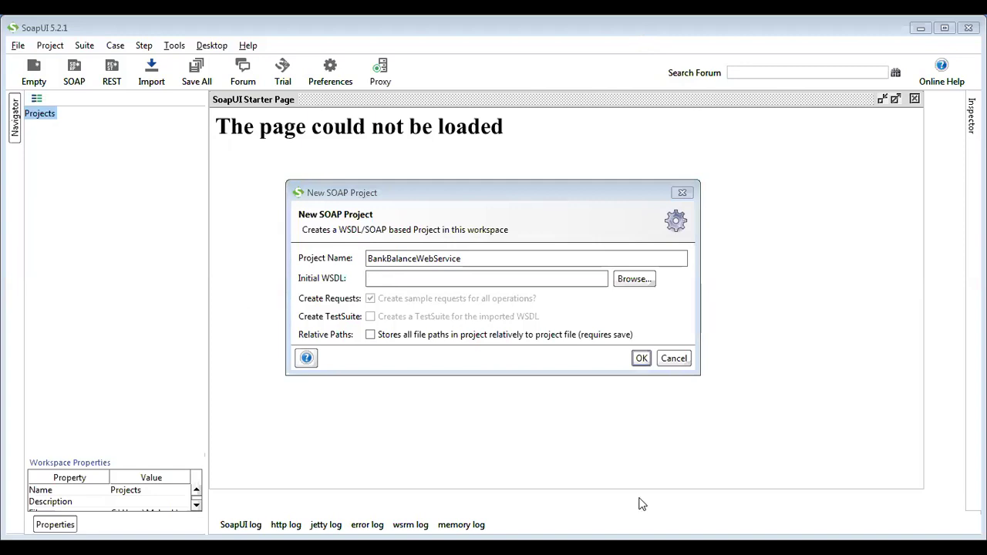
Copy the BalanceWebService.asmx?WSDL address from Firefox, enter it in SoapUI as the project's initial WSDL and create the project.
key(alt+Tab)
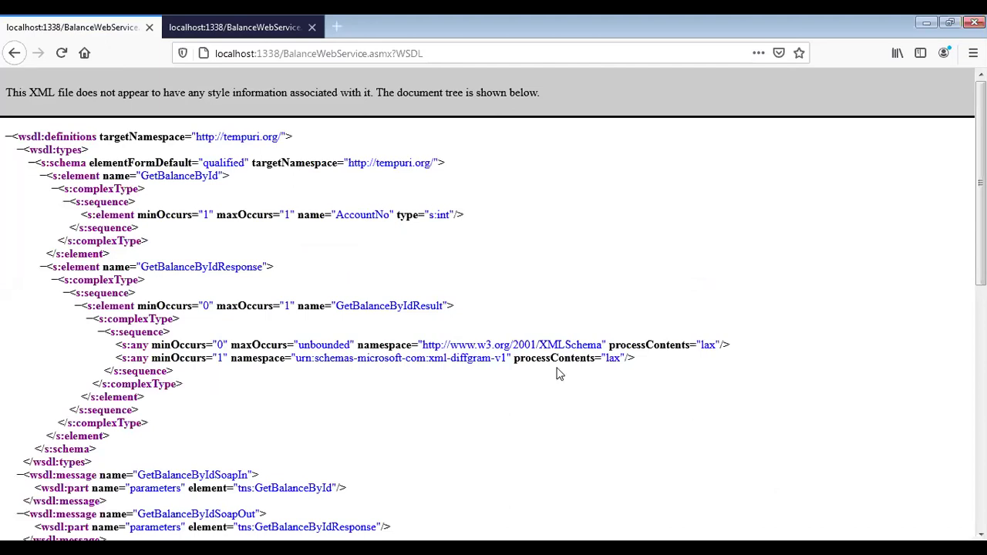
click(451, 58)
key(ctrl+c)
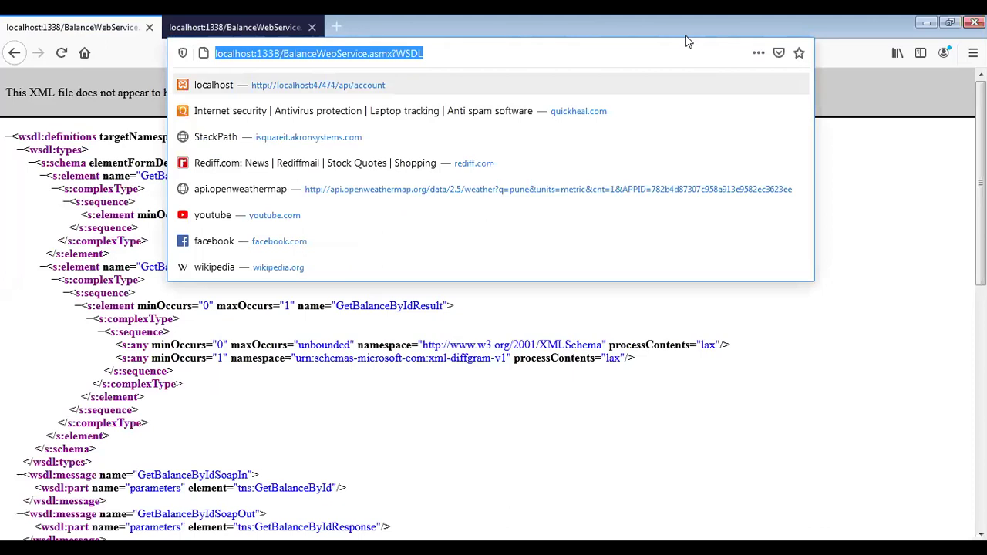
key(alt+Tab)
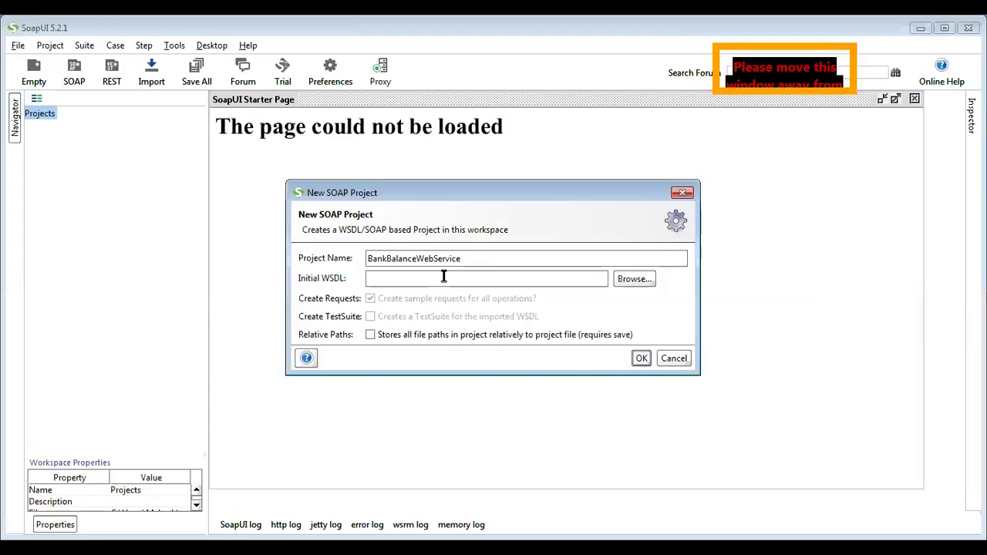
key(ctrl+v)
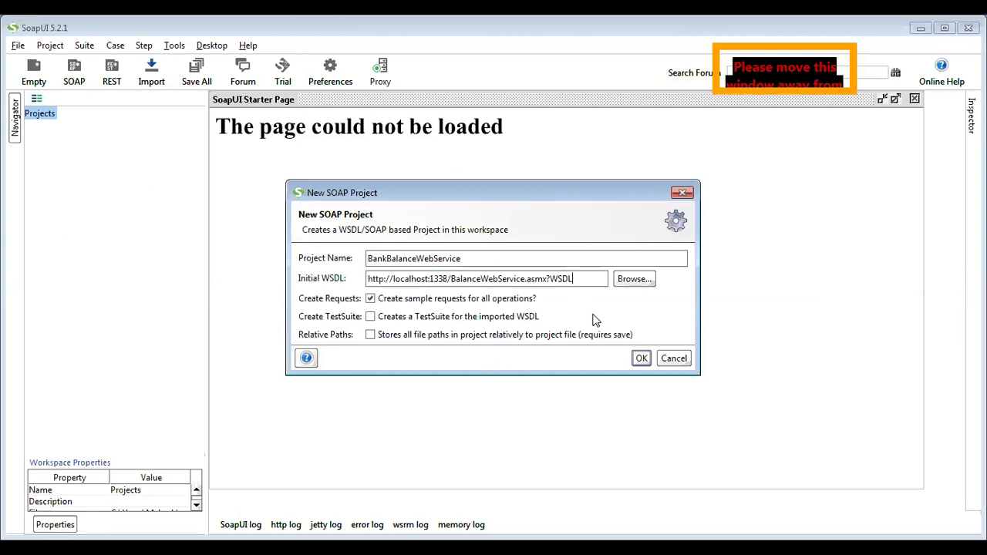
click(642, 358)
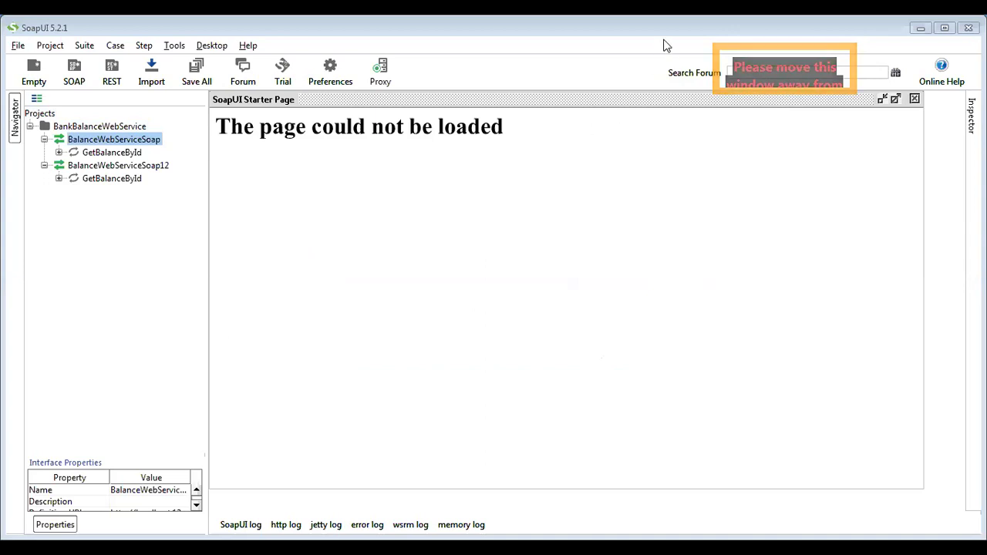
Open Request 1 of the GetBalanceById operation under BalanceWebServiceSoap.
click(59, 152)
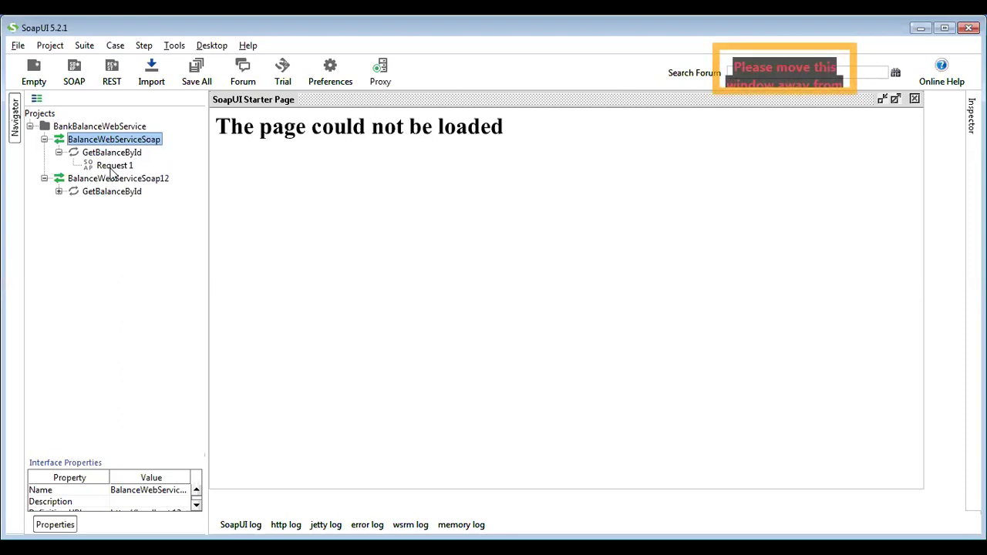
click(112, 168)
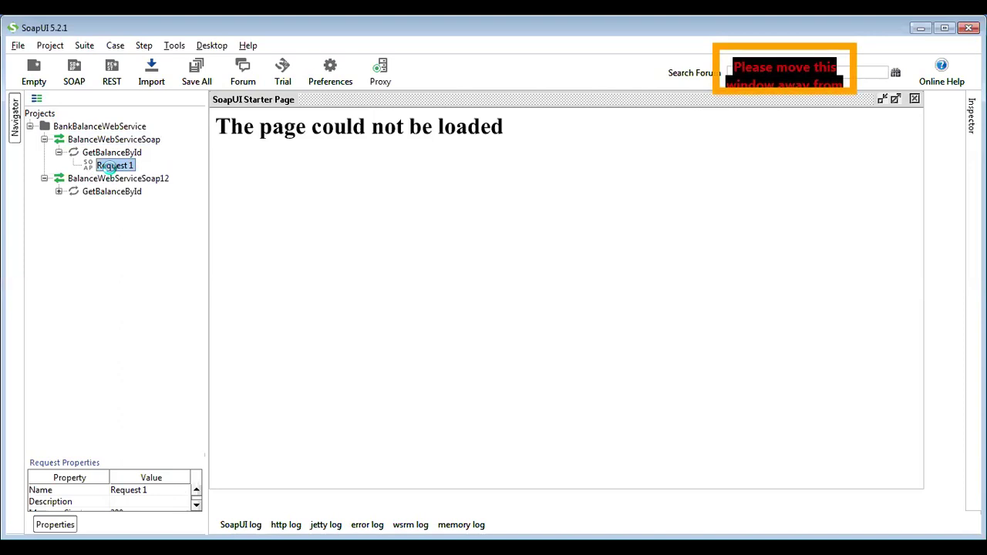
double_click(112, 167)
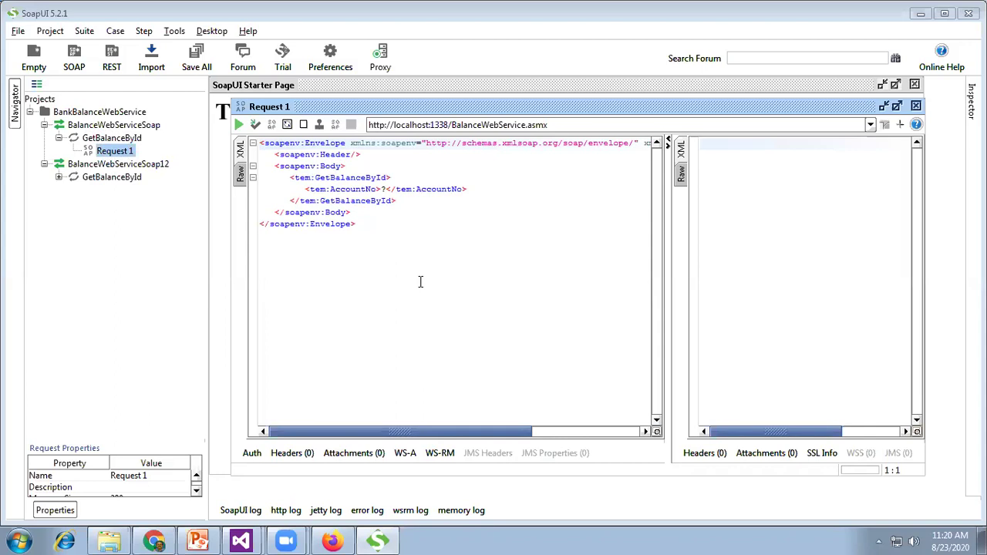
Replace the AccountNo placeholder with an account number, submit the request and view the account data at the end of the response.
click(387, 191)
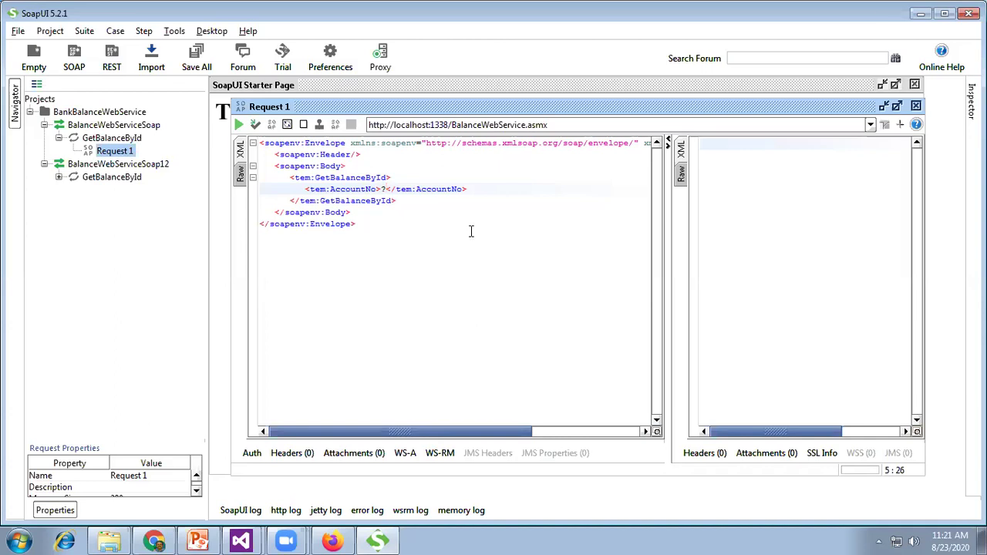
key(BackSpace)
text(1111)
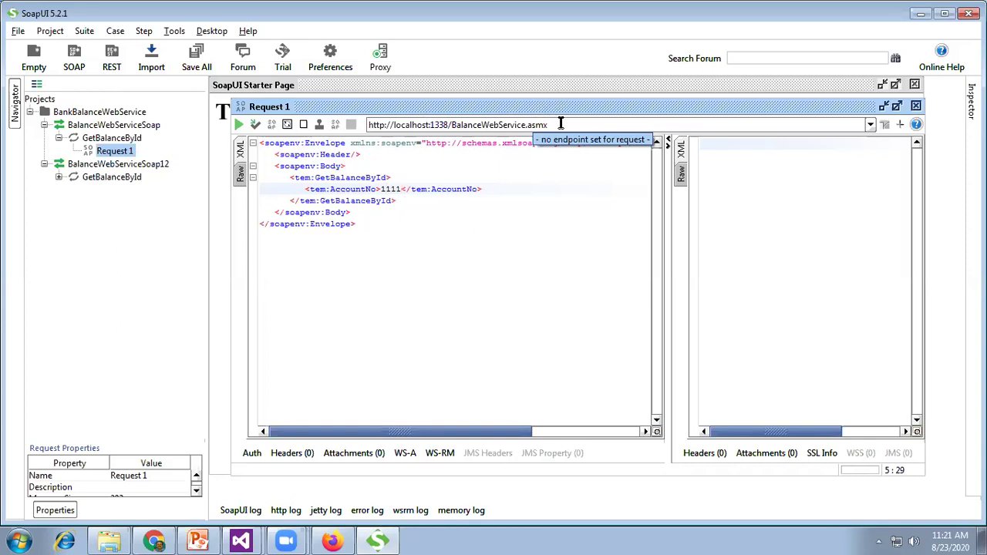
click(238, 124)
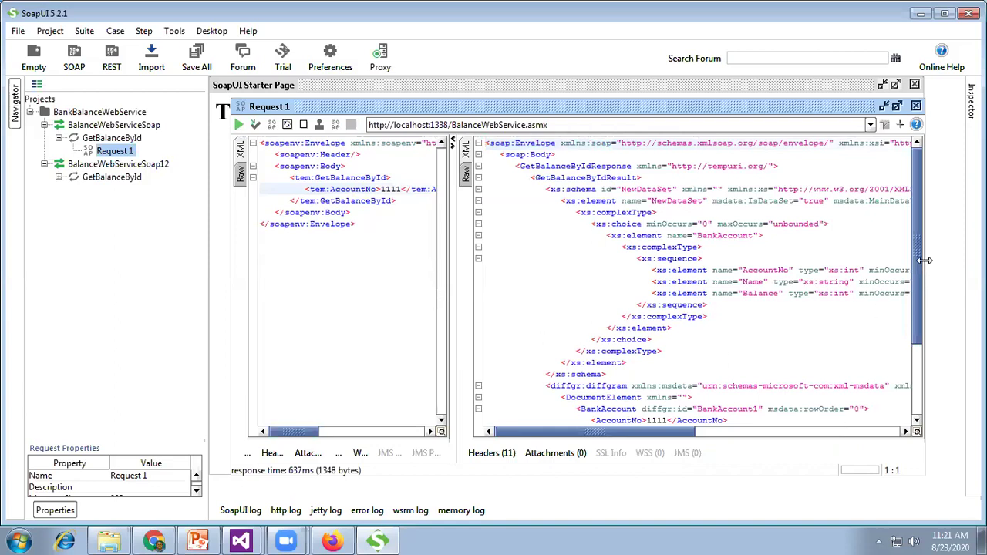
drag(926, 261, 962, 261)
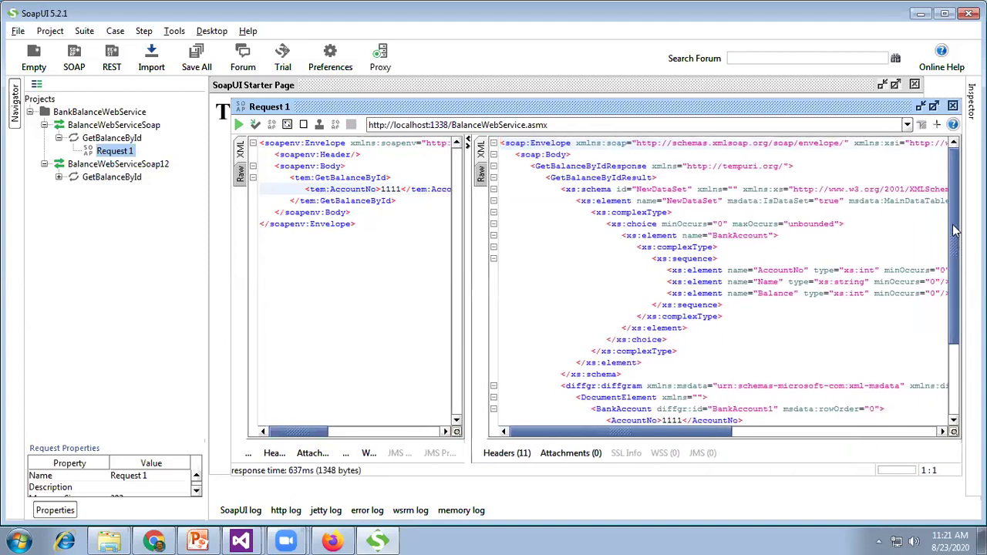
drag(954, 229, 962, 308)
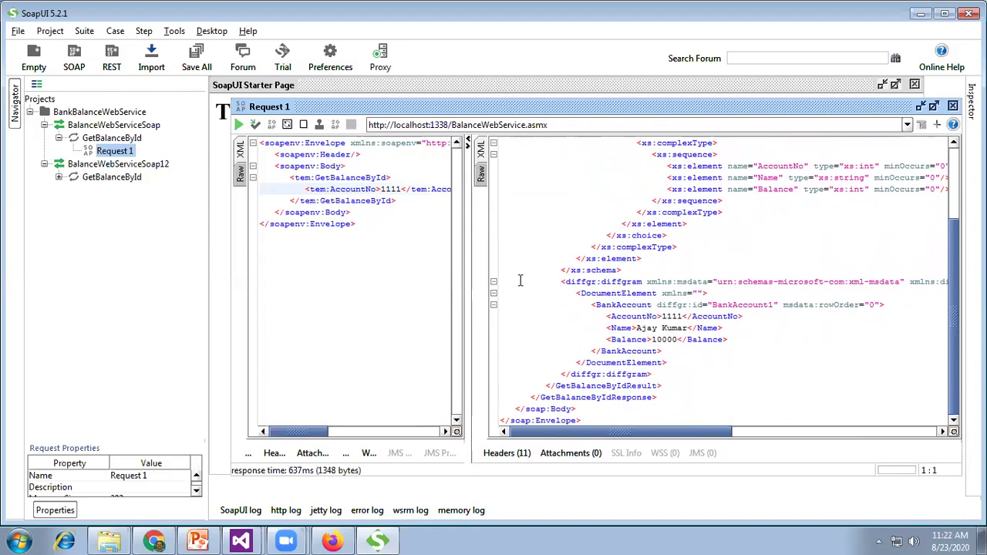
Replace the AccountNo value in Request 1 with the second test account number and resubmit the request.
click(401, 189)
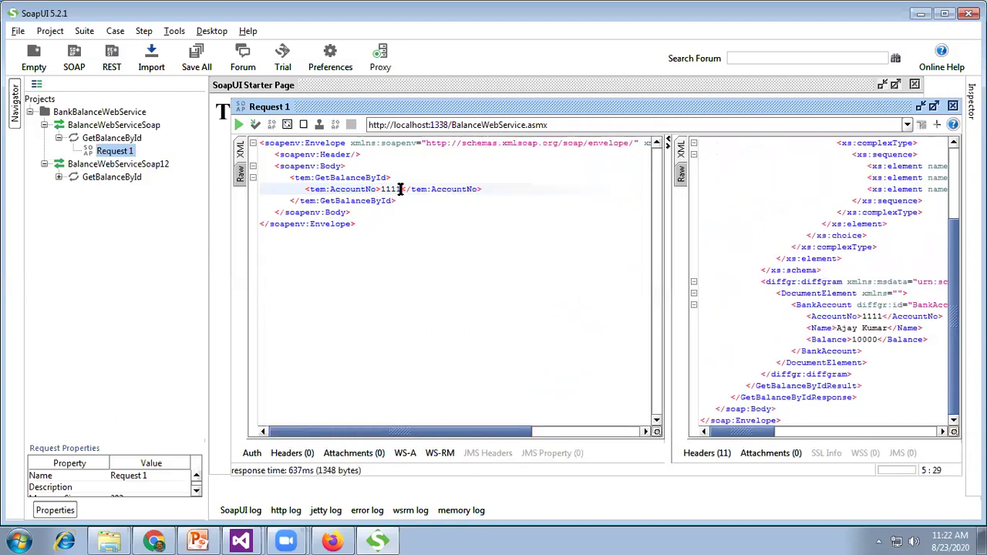
key(BackSpace)
key(BackSpace)
key(BackSpace)
key(BackSpace)
text(2222)
click(239, 125)
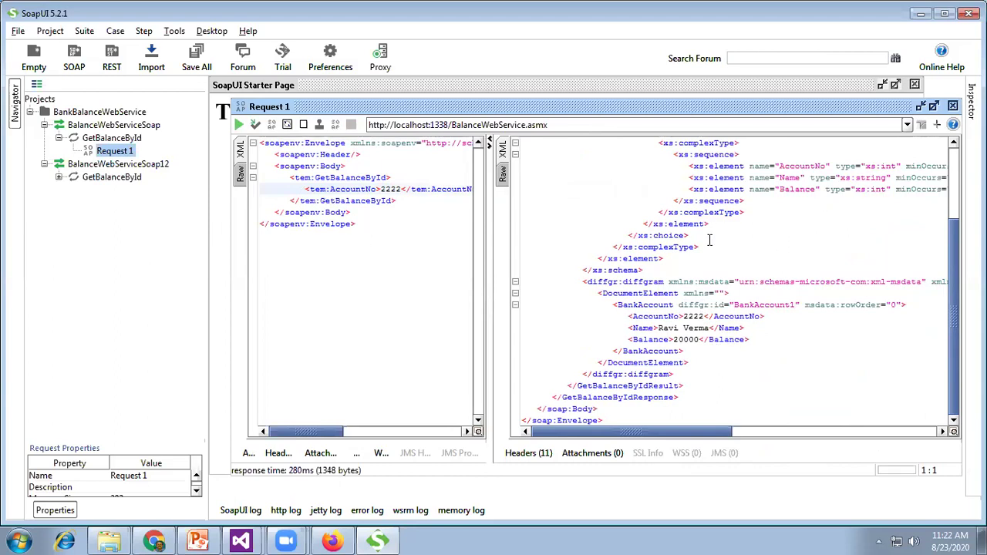
Save all projects, storing BankBalanceWebService in Documents as BankBalanceWebService-soapui-project.xml.
click(17, 33)
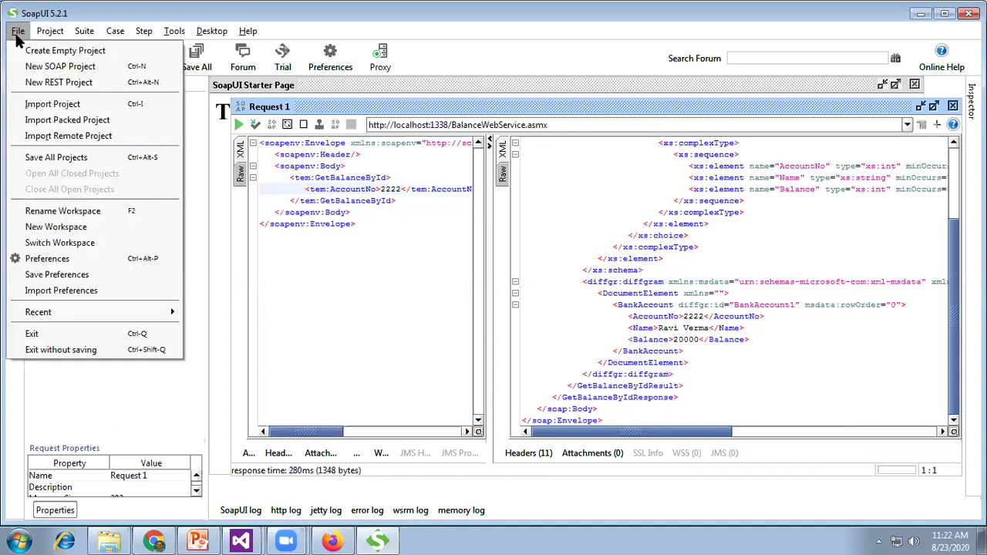
click(433, 338)
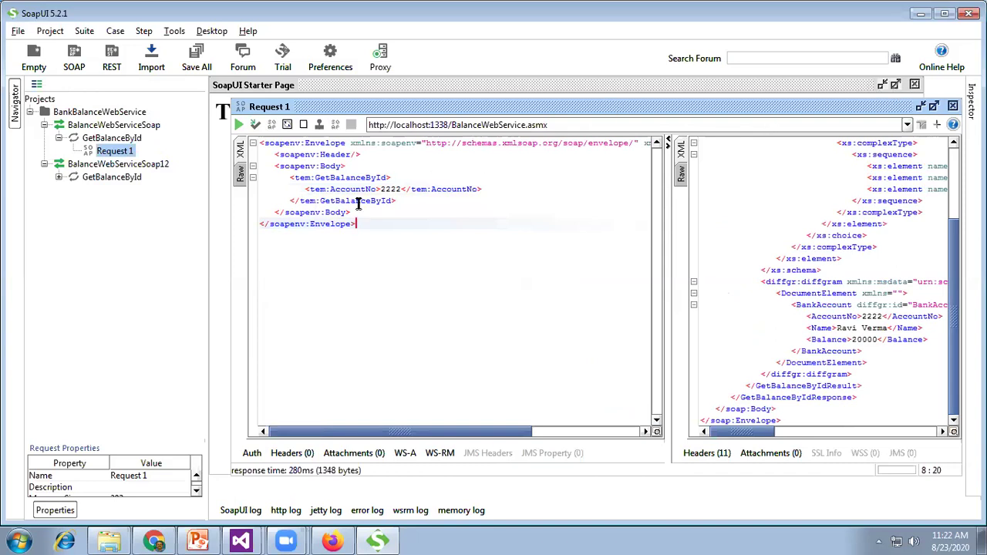
click(16, 32)
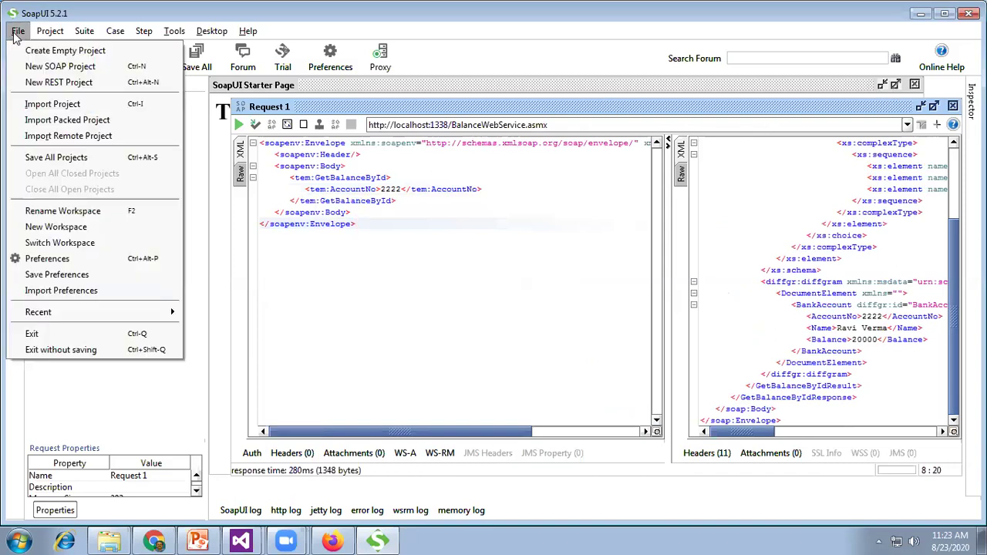
click(51, 159)
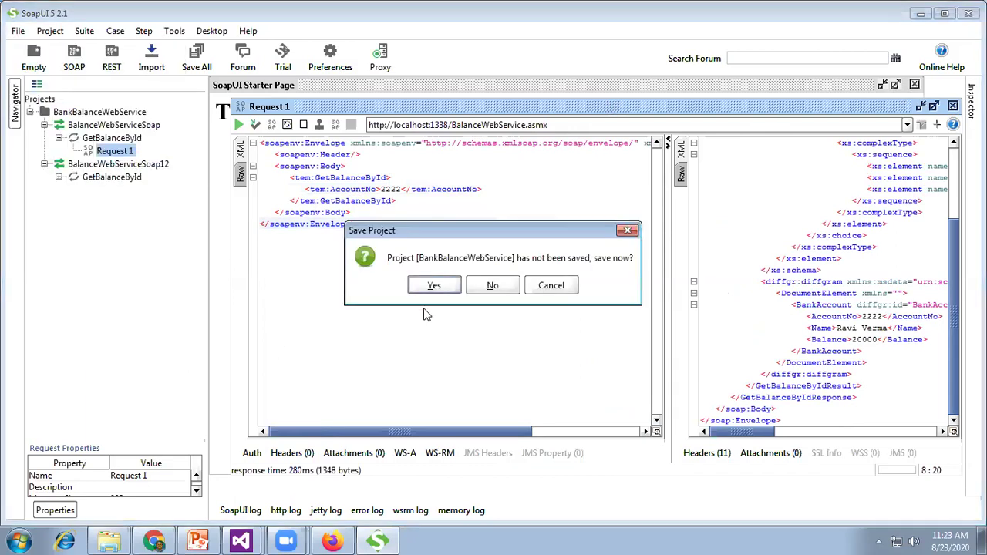
click(434, 286)
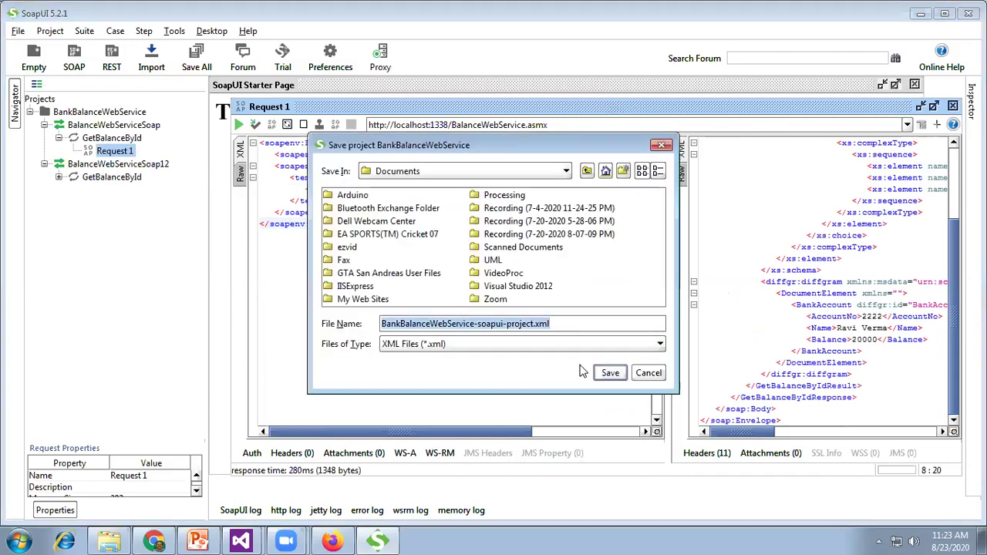
click(608, 374)
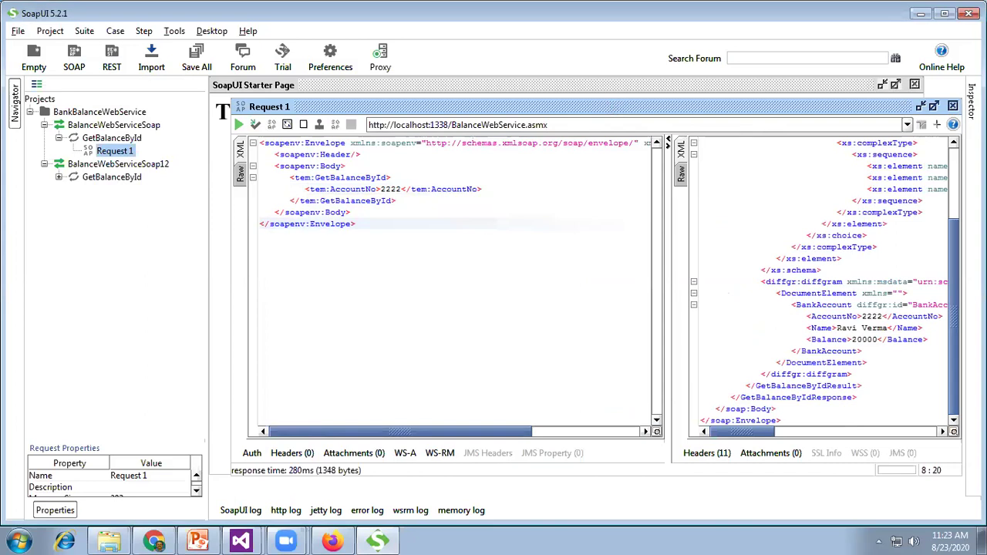
Close the Request 1 window and the SoapUI Starter Page.
click(953, 105)
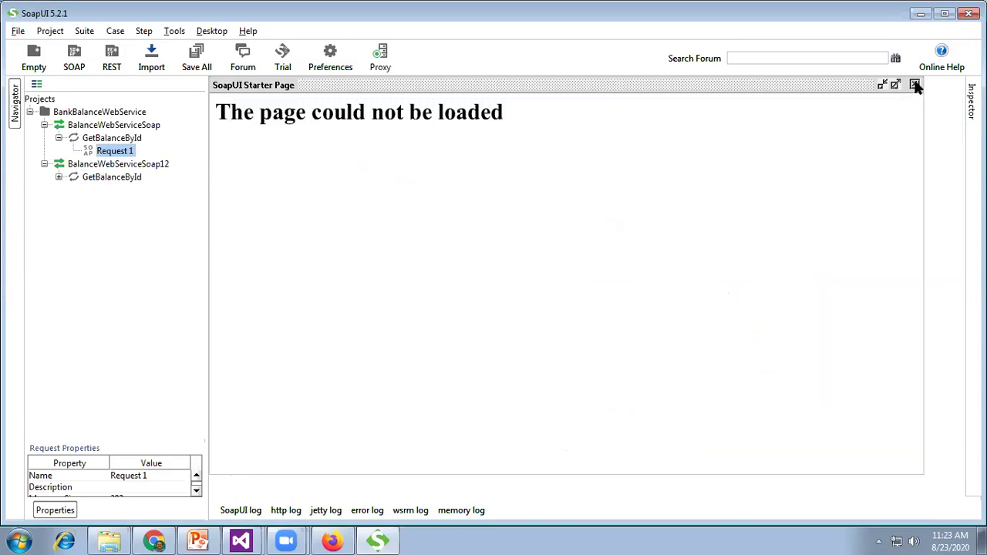
click(915, 85)
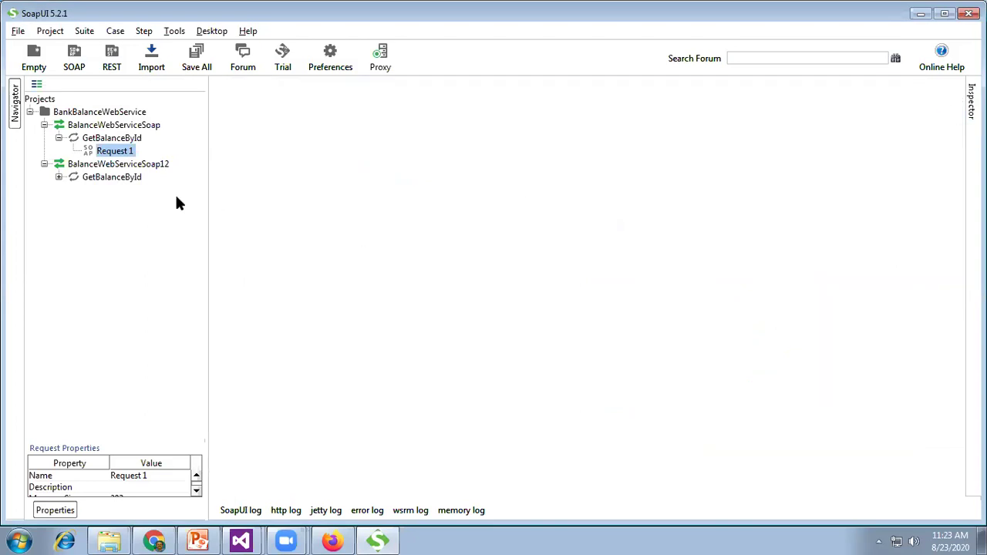
click(16, 33)
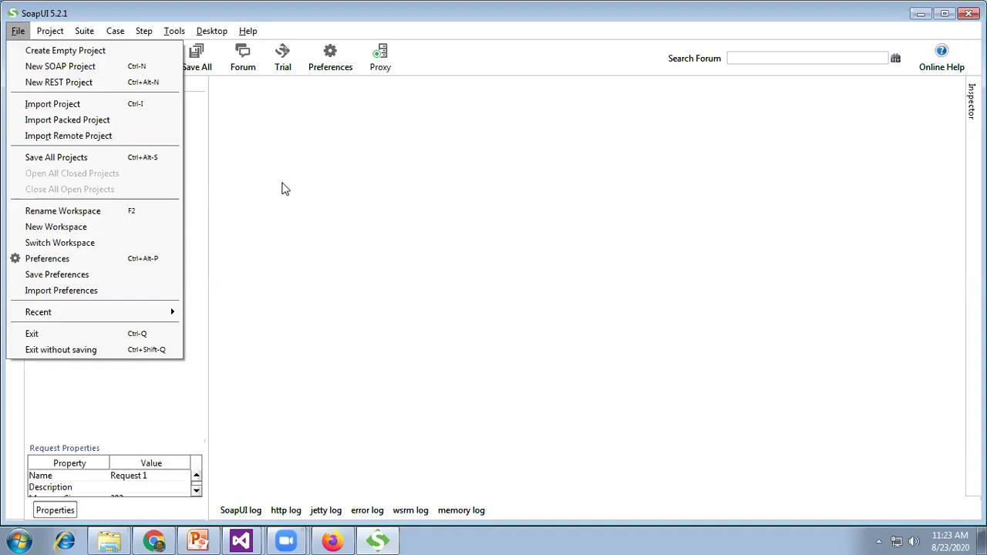
click(330, 183)
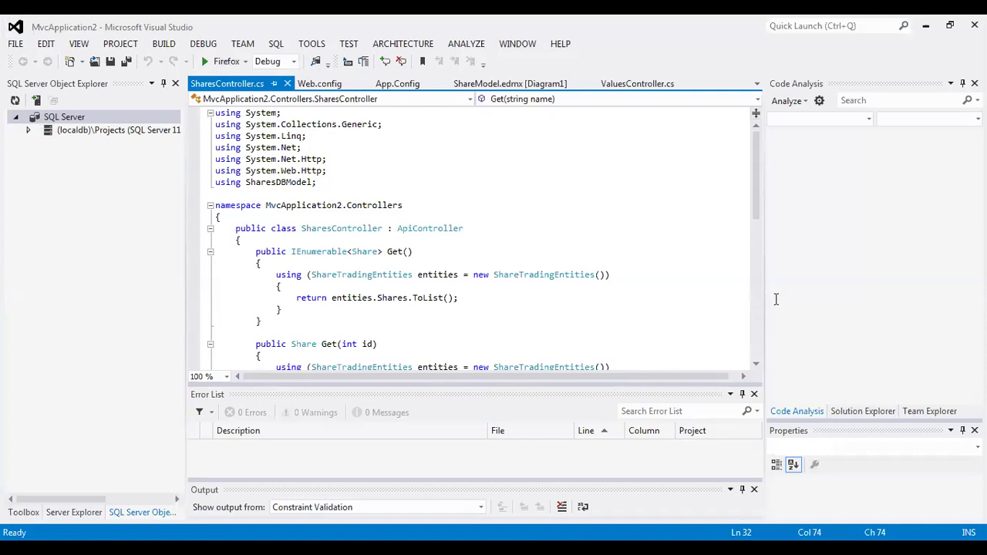
Show the MvcApplication2 solution's files in Visual Studio and enlarge the code editor area above the Error List.
click(859, 412)
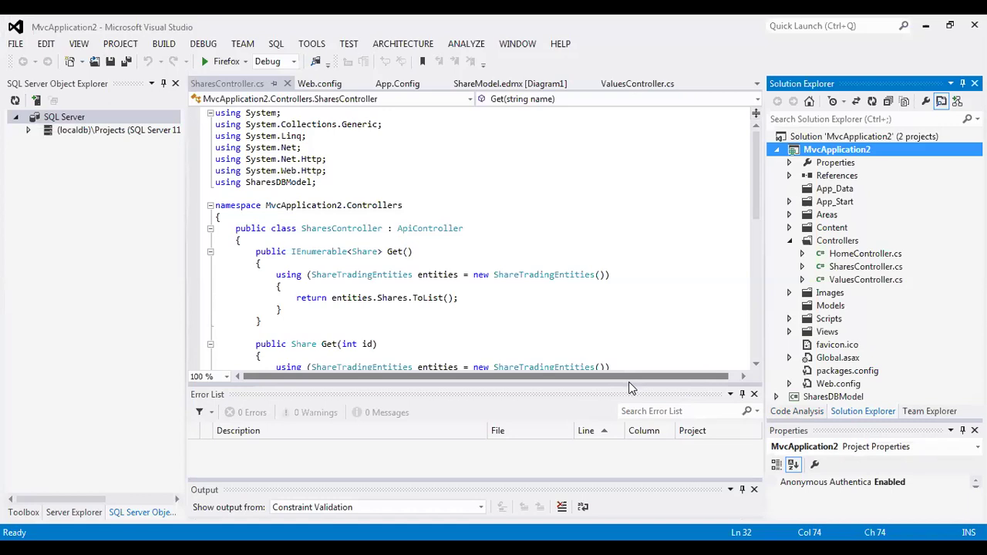
drag(630, 386, 630, 434)
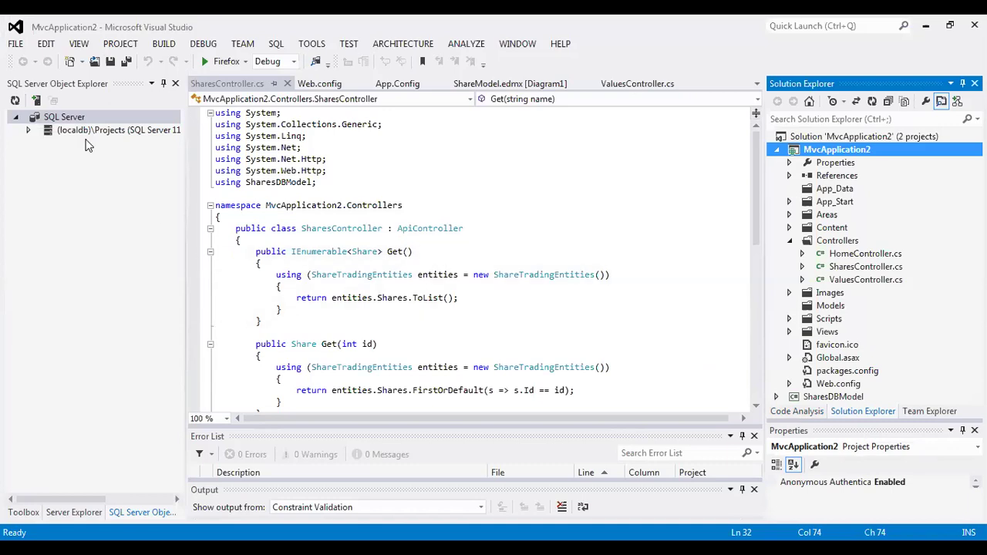
Expand the localdb server down to the ShareTrading database's tables and widen the object tree.
click(28, 130)
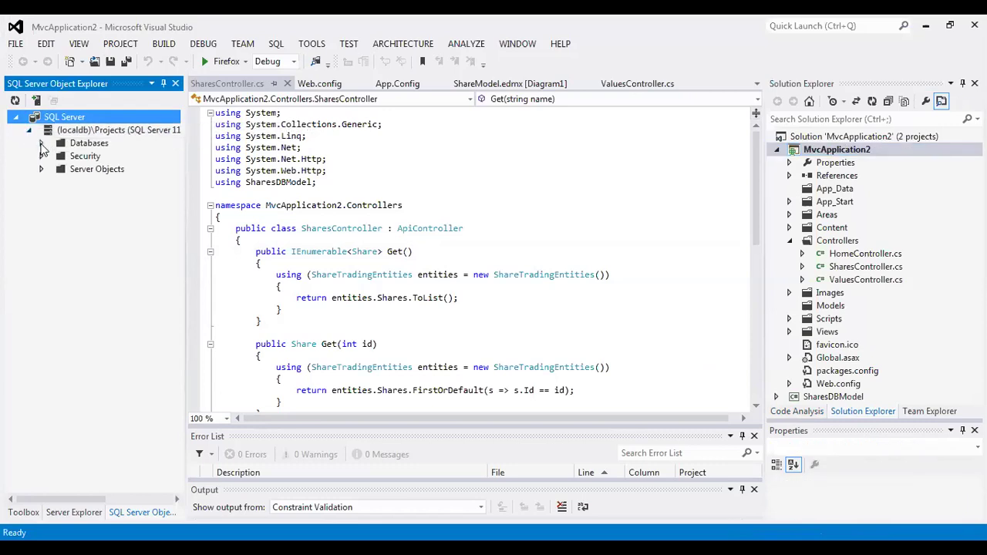
click(42, 143)
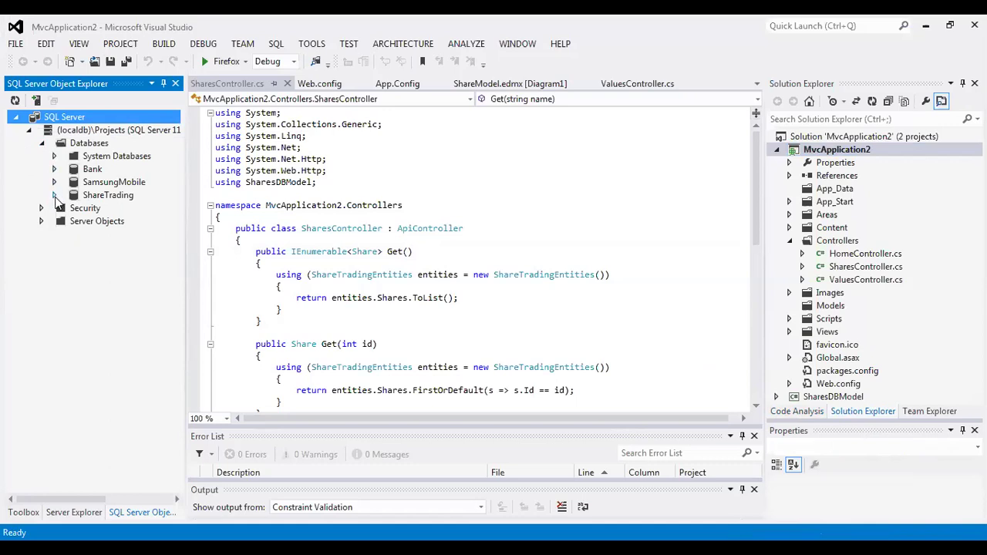
click(54, 196)
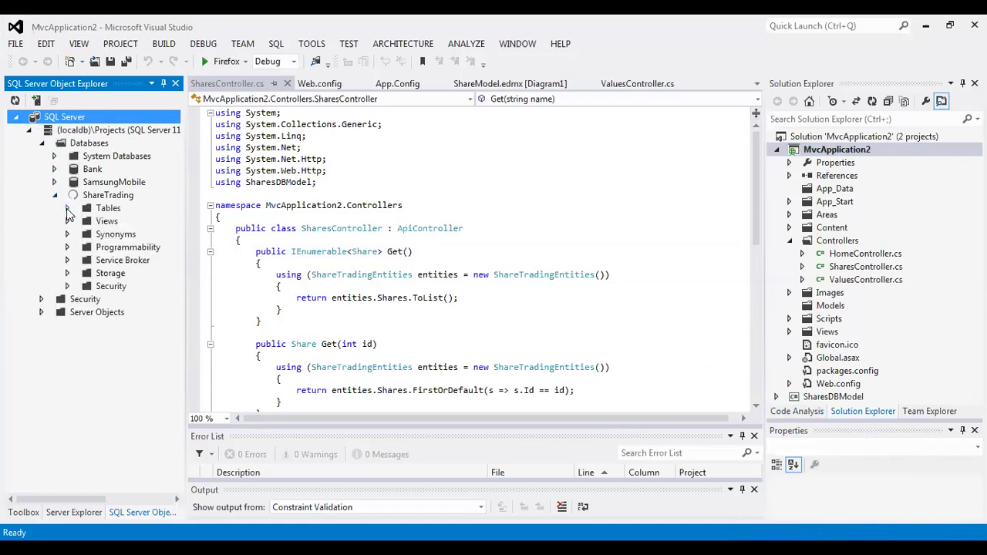
click(67, 209)
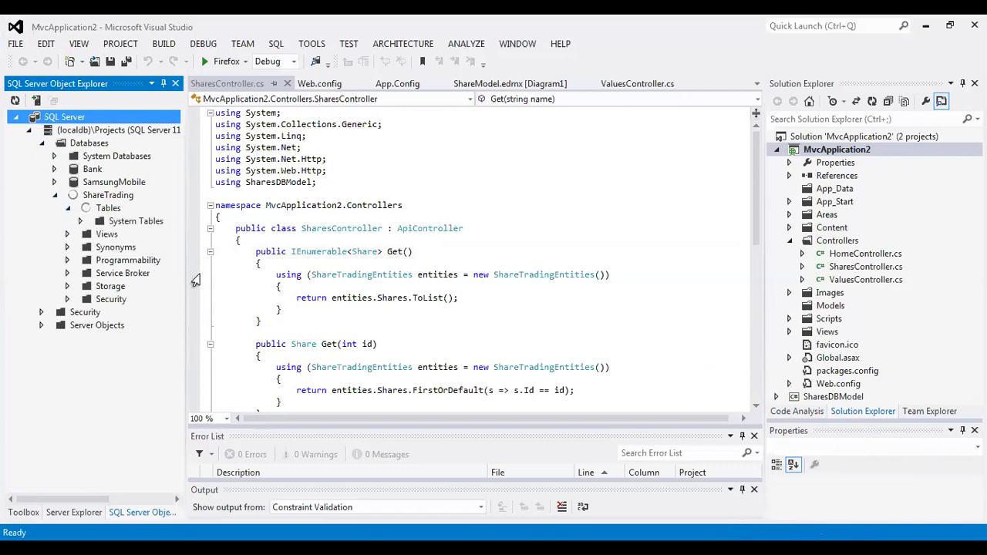
drag(184, 269, 220, 276)
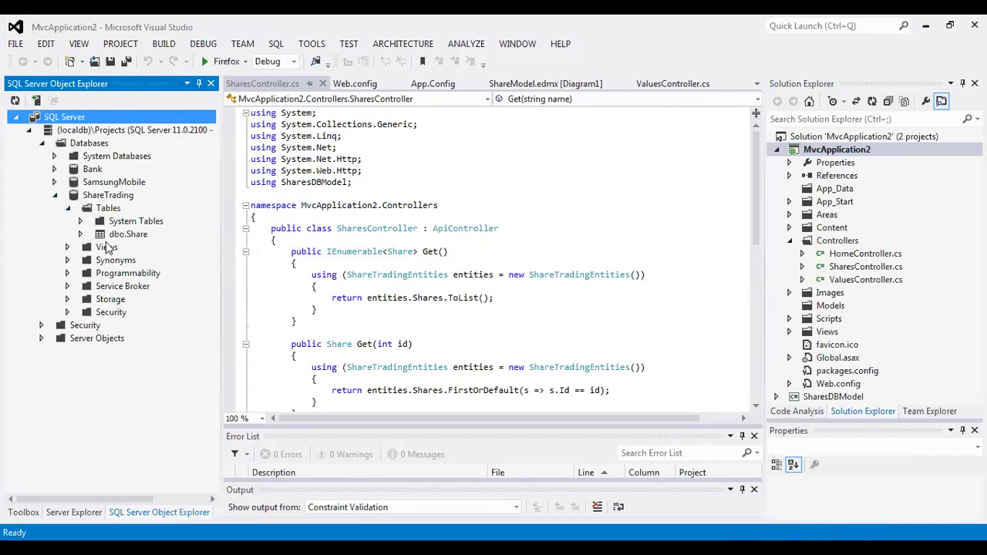
Expand the dbo.Share table in the ShareTrading database and view its data.
click(81, 234)
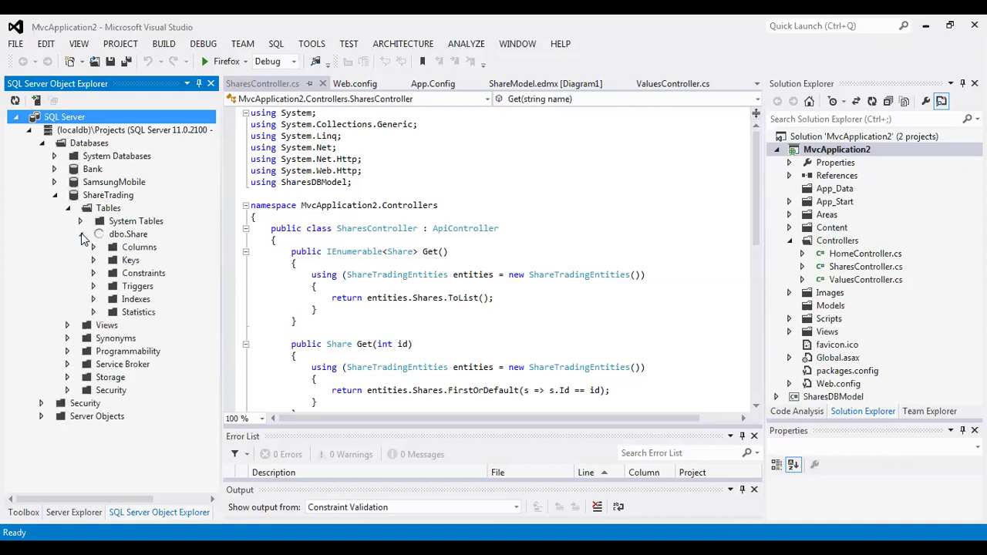
click(123, 239)
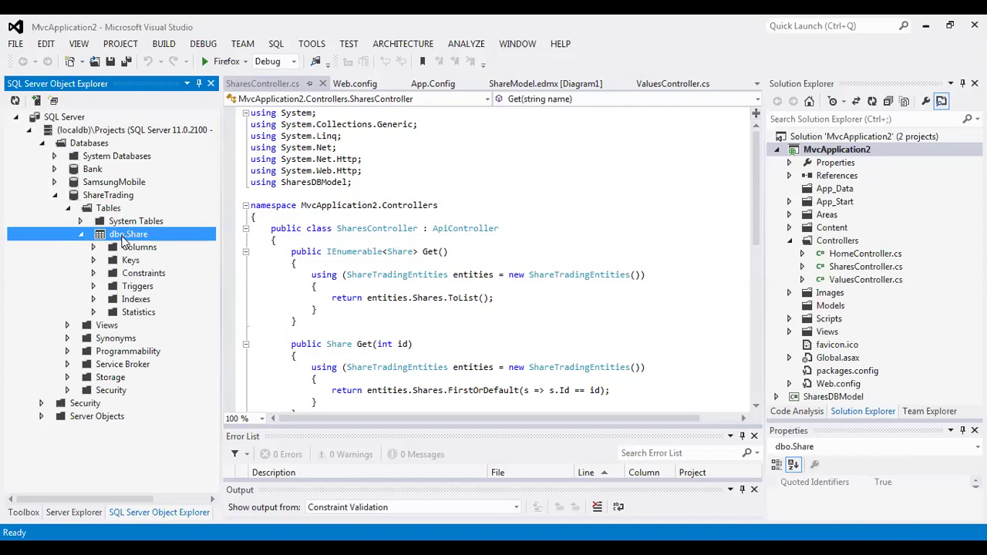
right_click(124, 240)
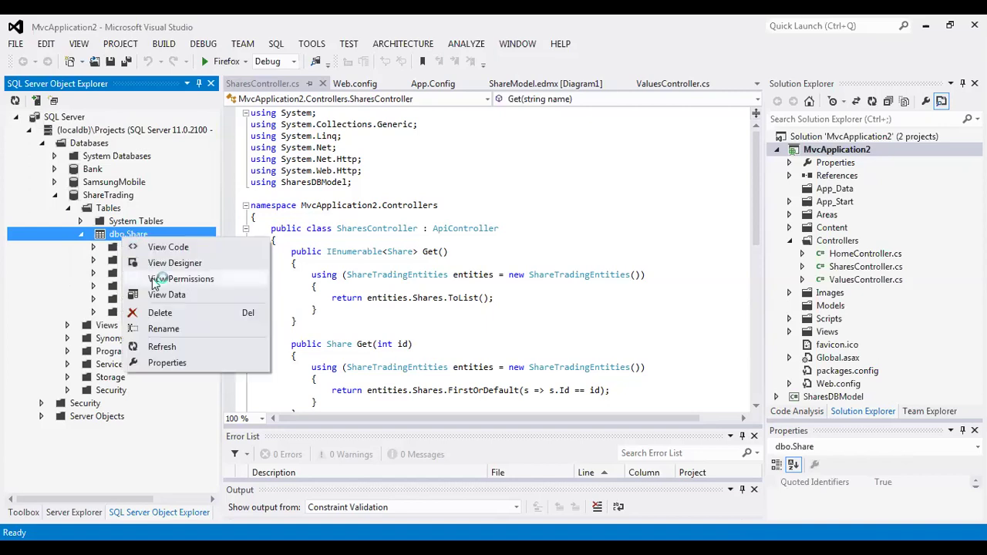
click(173, 297)
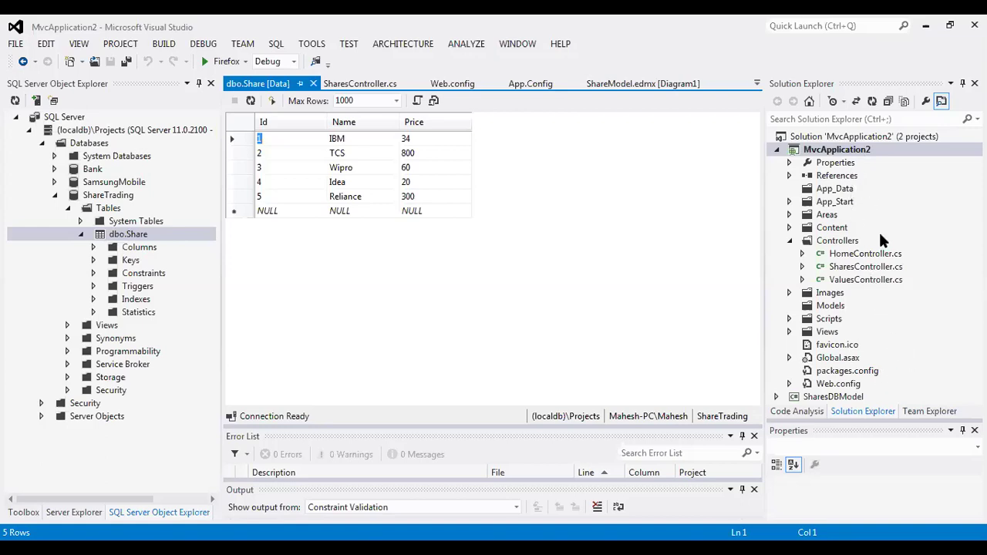
Look over the project's Models, Views and Controllers folders, and examine the Get methods in SharesController.cs.
click(843, 308)
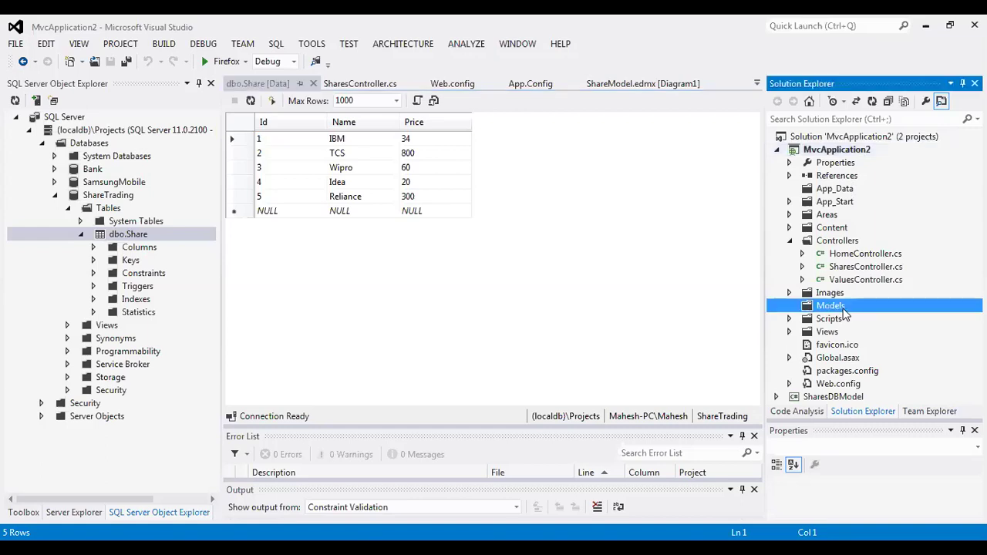
click(836, 334)
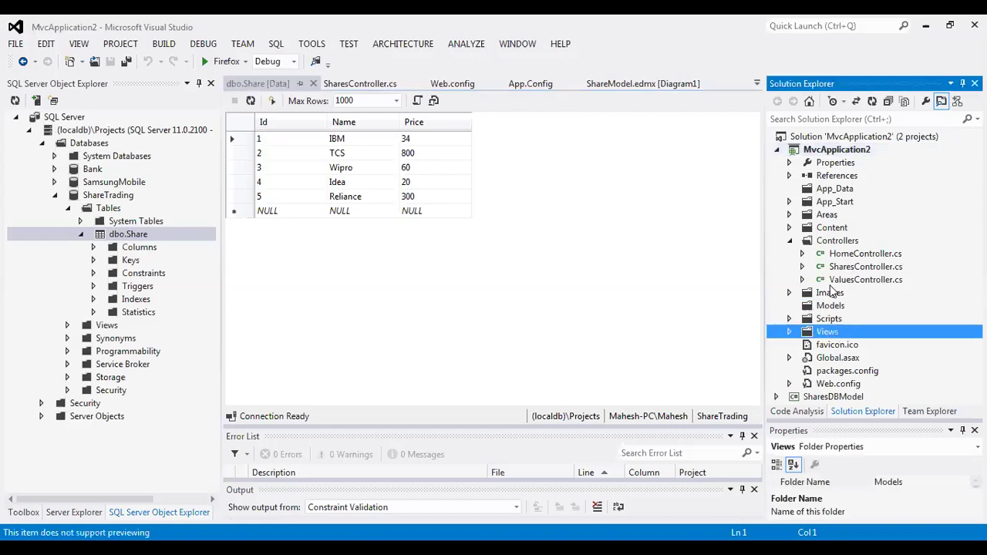
click(834, 242)
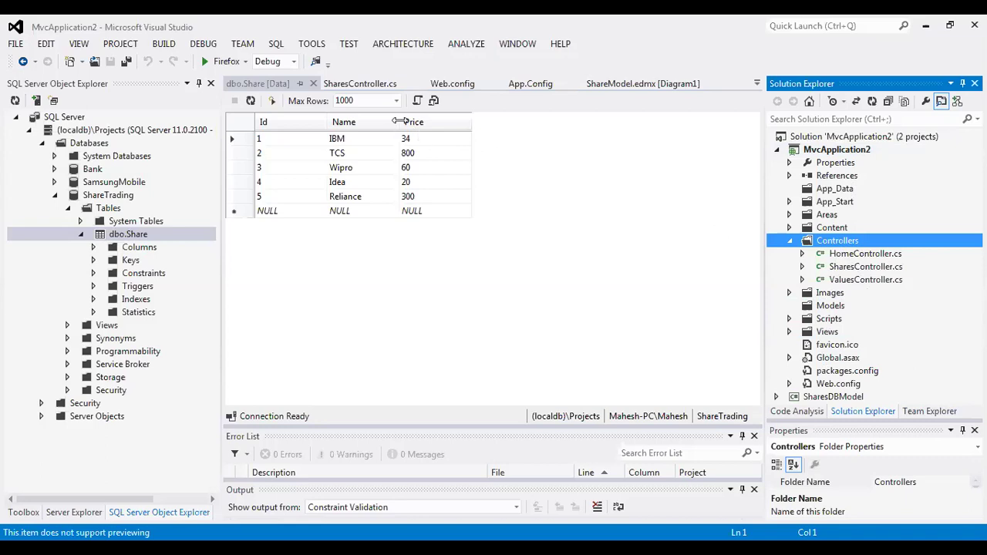
click(359, 84)
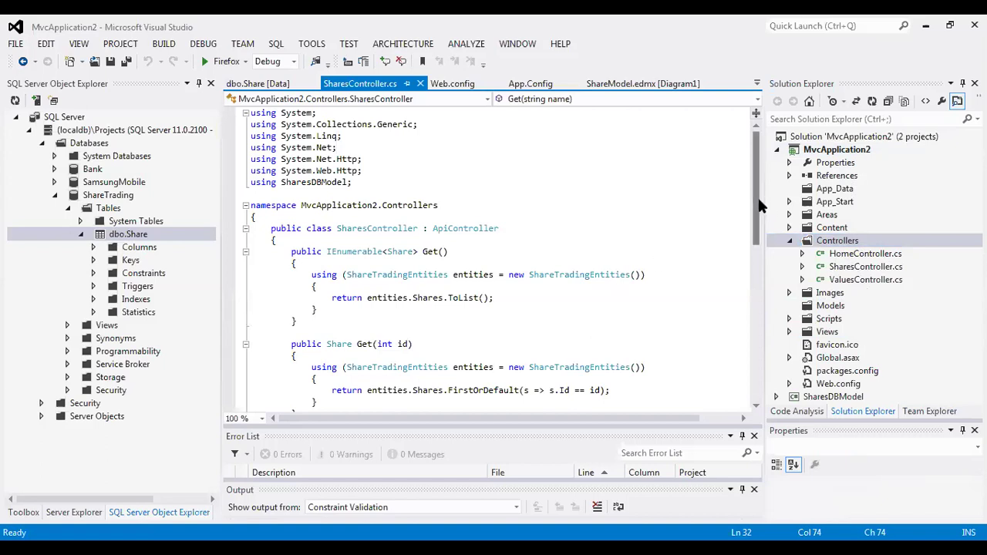
drag(756, 200, 760, 240)
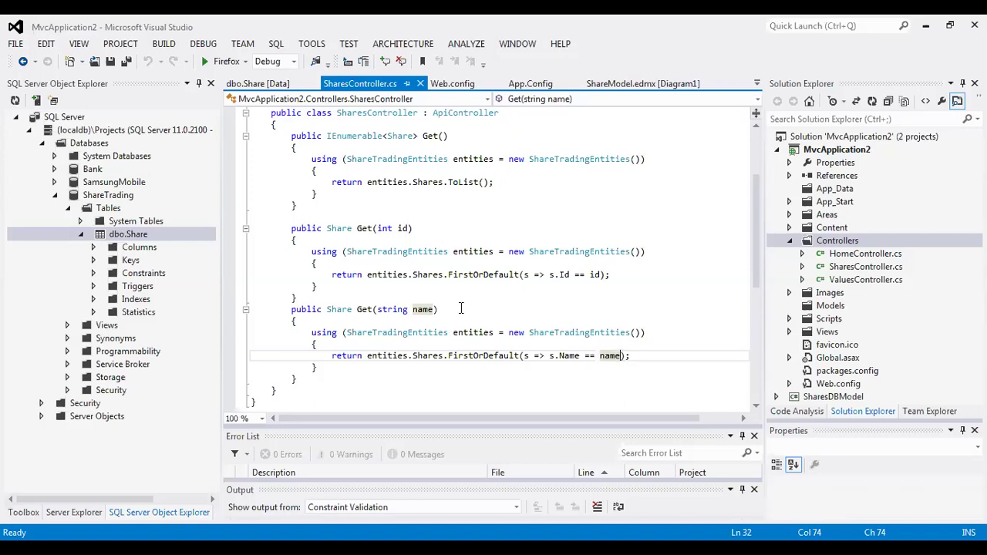
Run the Web API project in Firefox and close the two old BalanceWebService tabs.
click(222, 62)
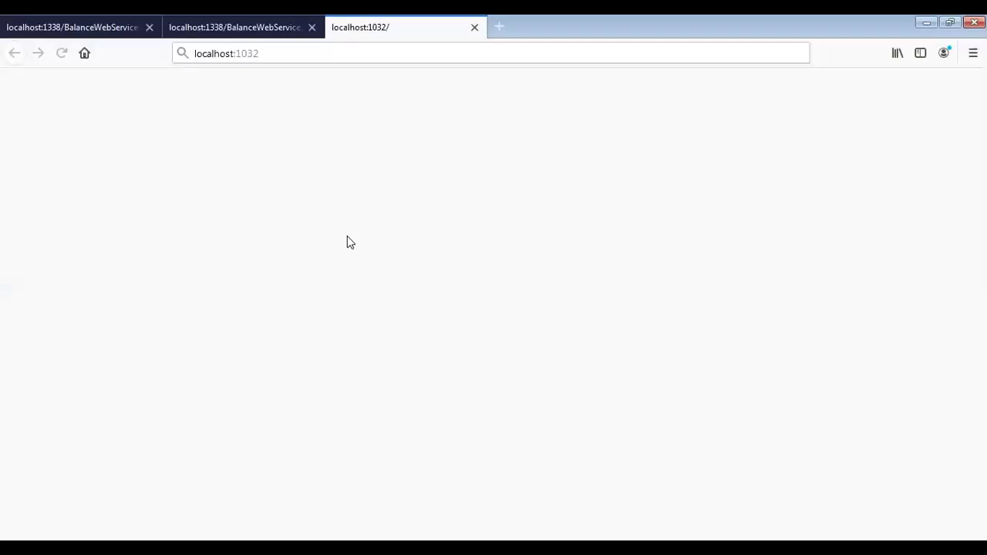
click(150, 28)
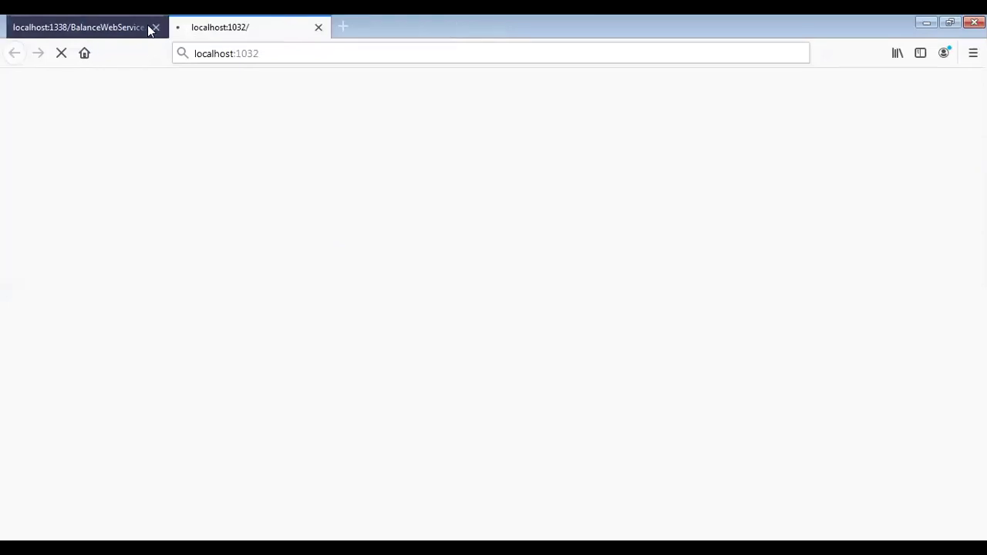
click(150, 27)
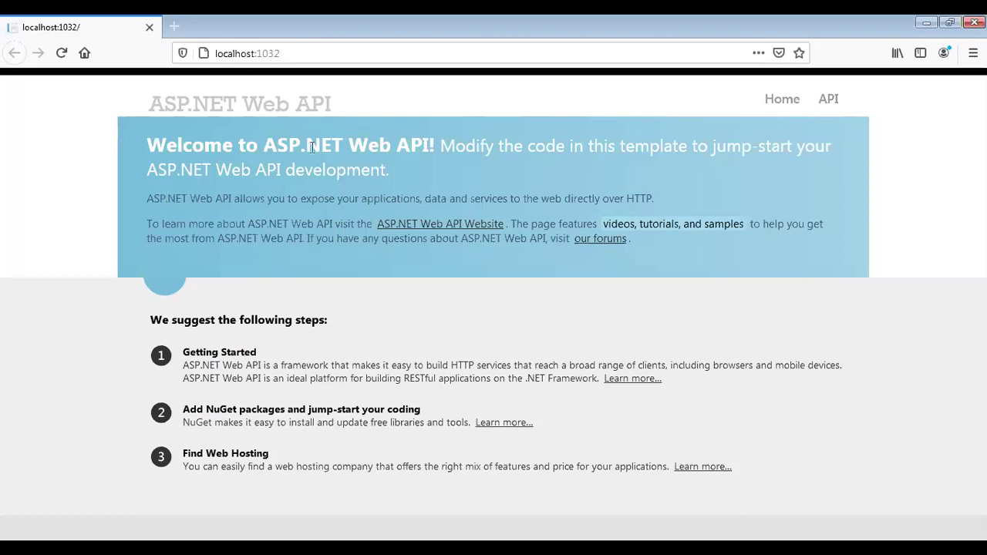
Request the full list of shares from localhost:1032/api/shares in the browser.
click(301, 54)
click(301, 53)
text(/)
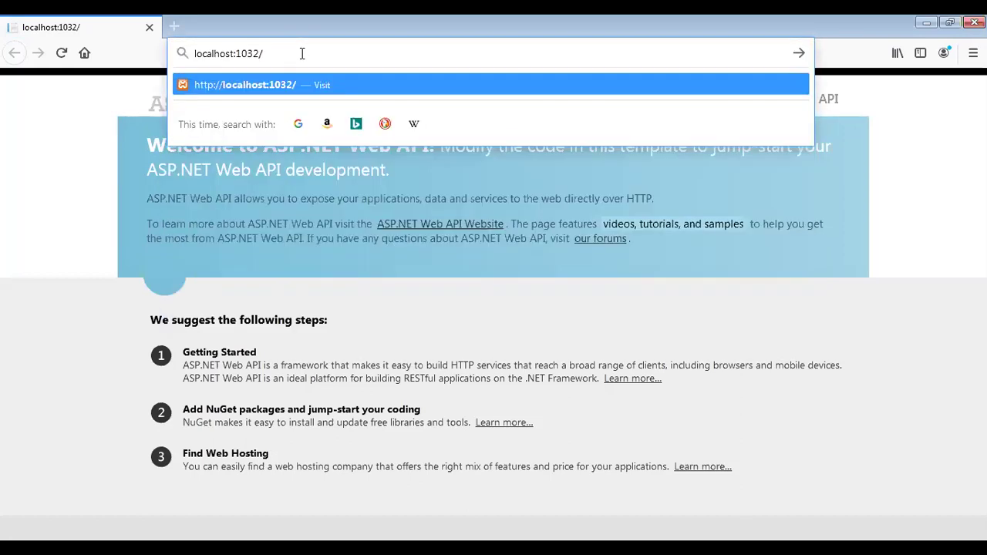
text(api/shares)
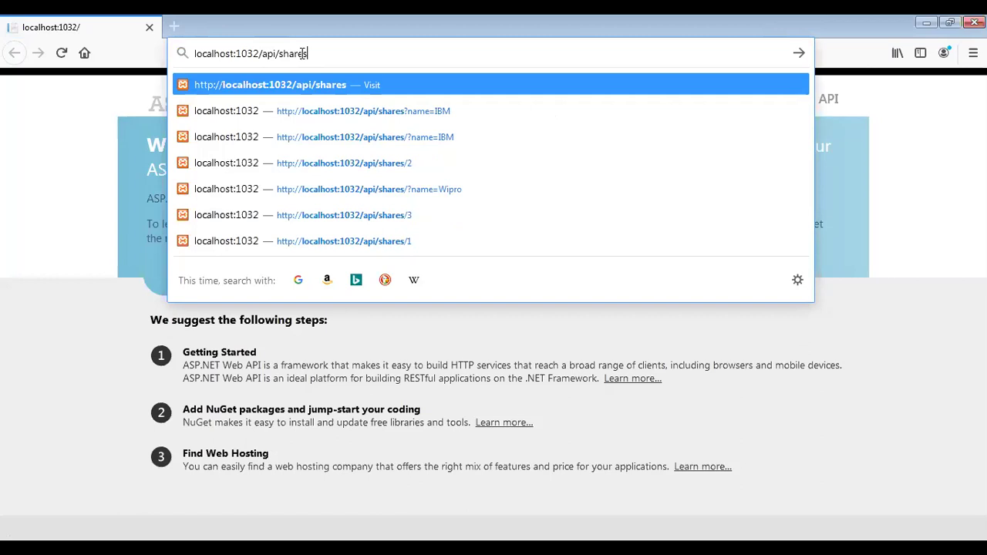
text(/)
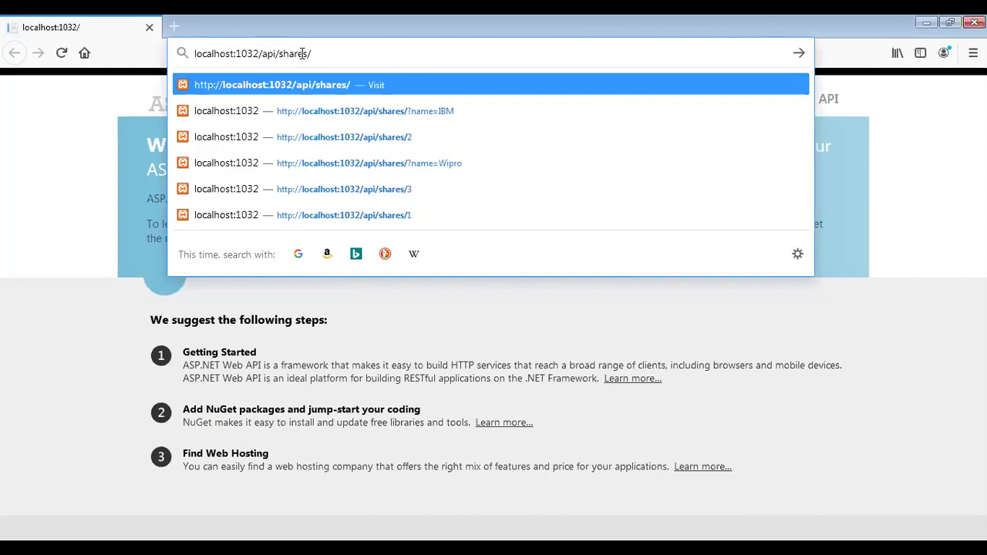
key(BackSpace)
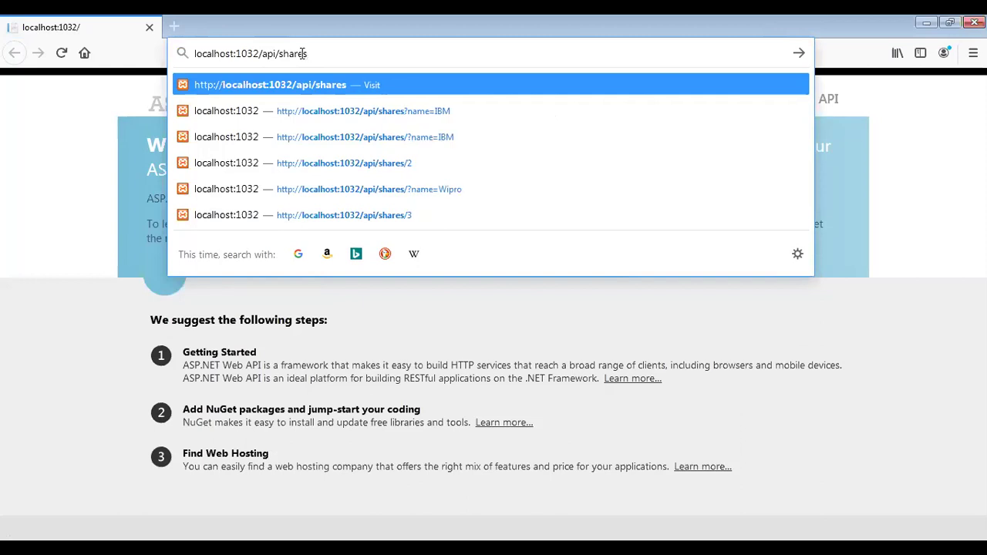
key(Return)
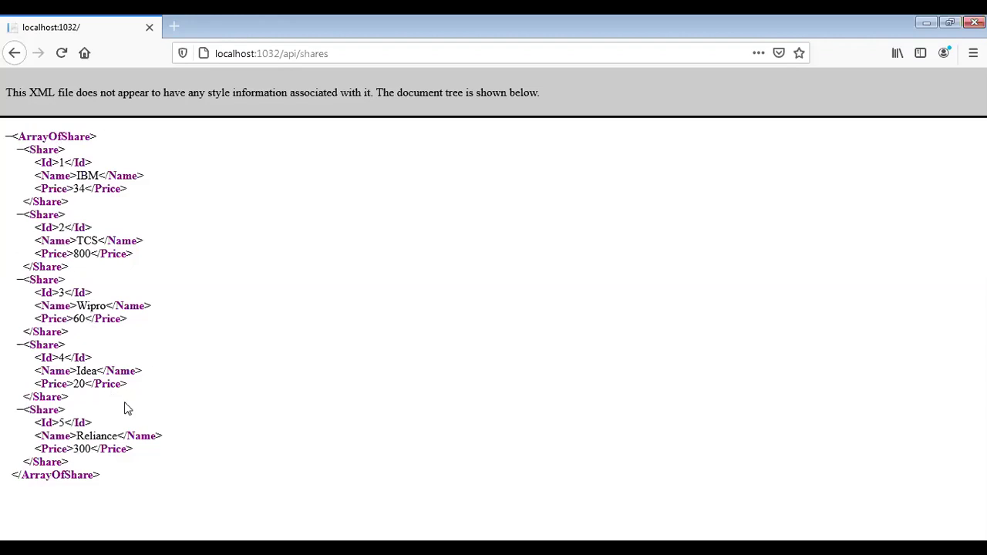
Request the share with ID 1 from localhost:1032/api/shares/1.
click(335, 53)
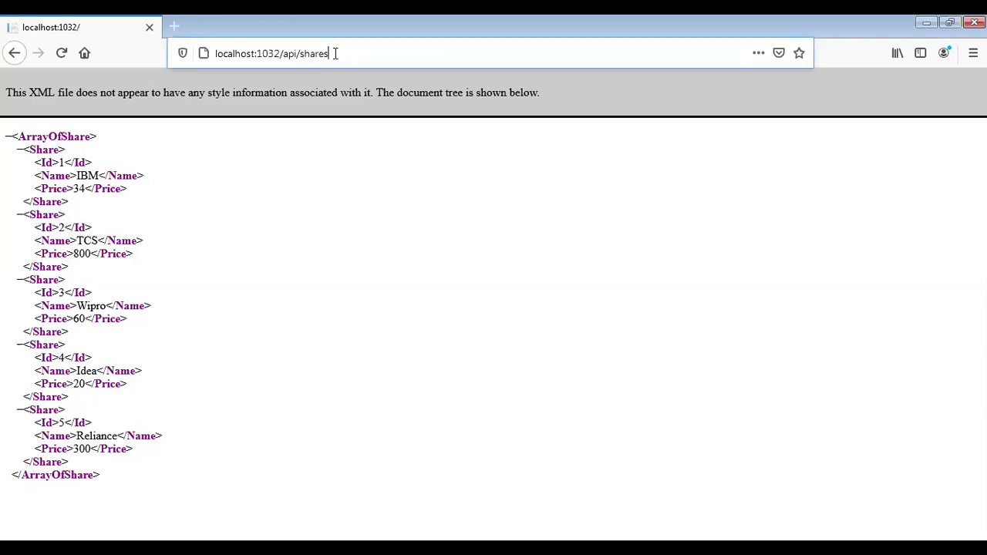
click(335, 54)
text(/)
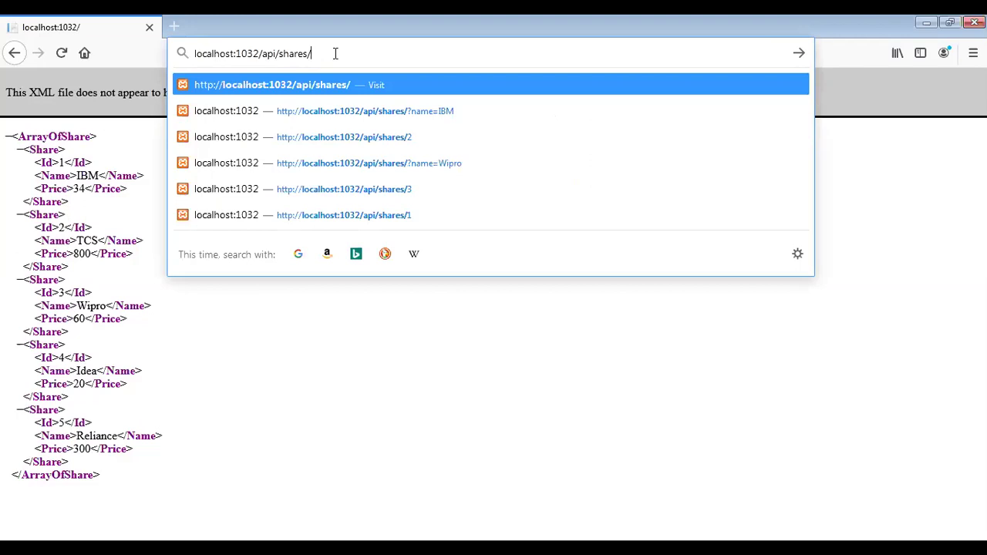
text(1)
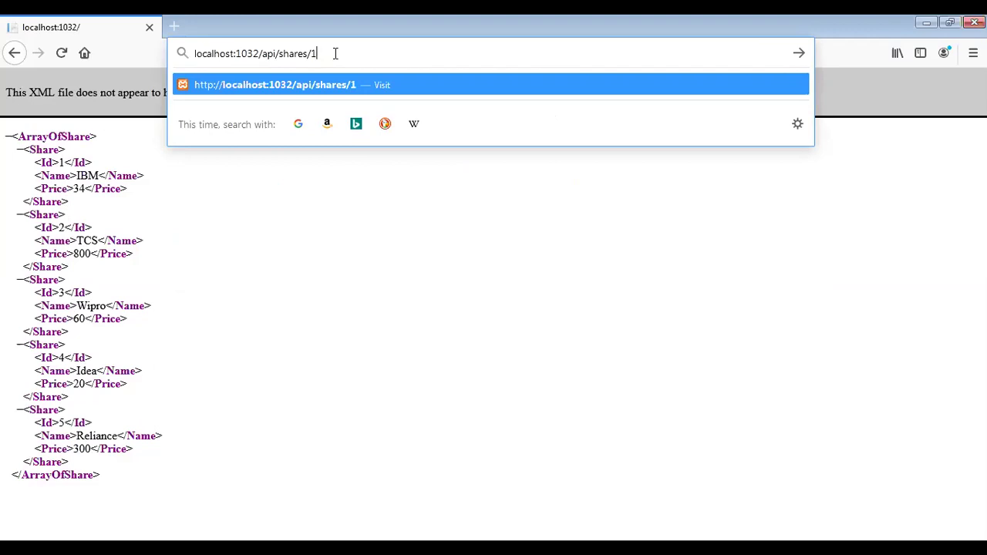
key(Return)
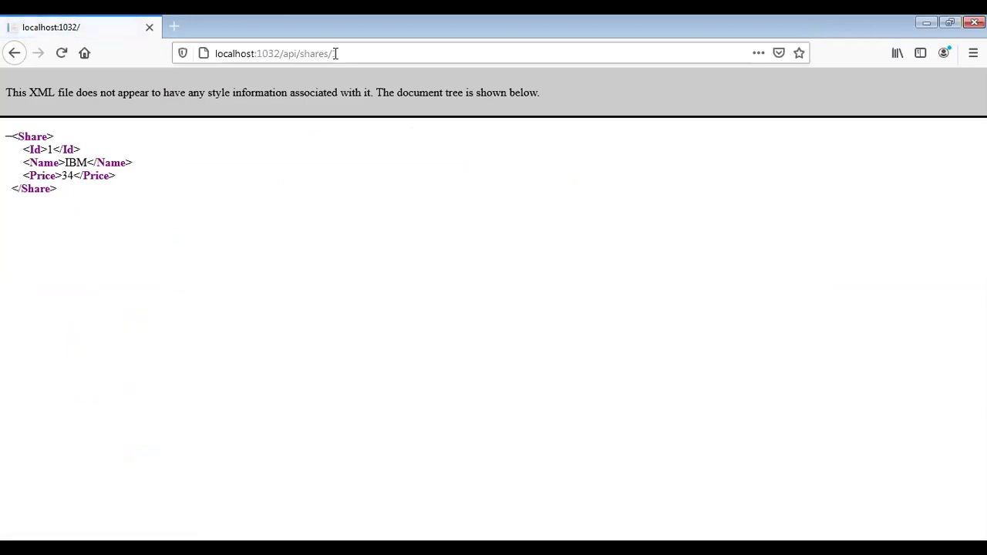
Change the ID in the request address to 2 and load localhost:1032/api/shares/2.
click(336, 53)
click(338, 54)
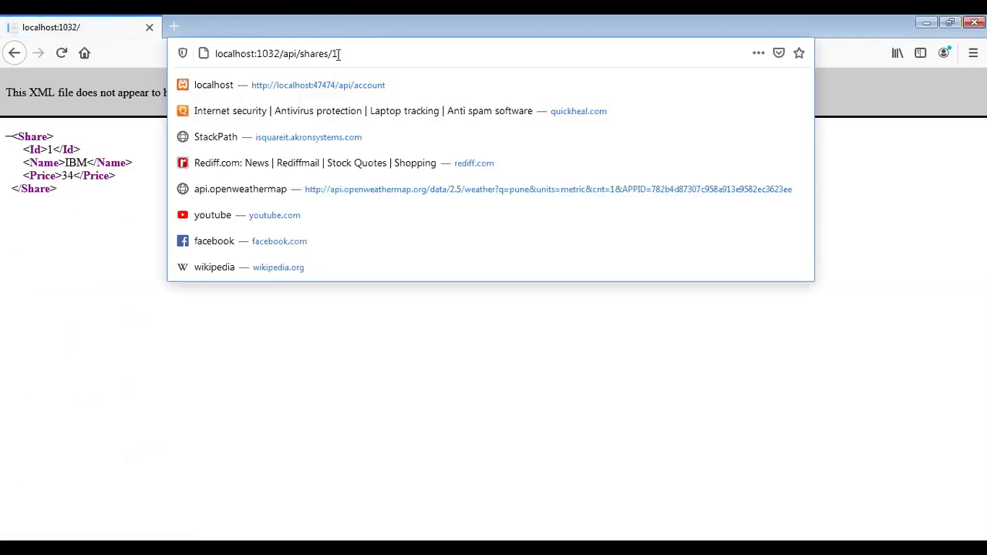
key(BackSpace)
text(2)
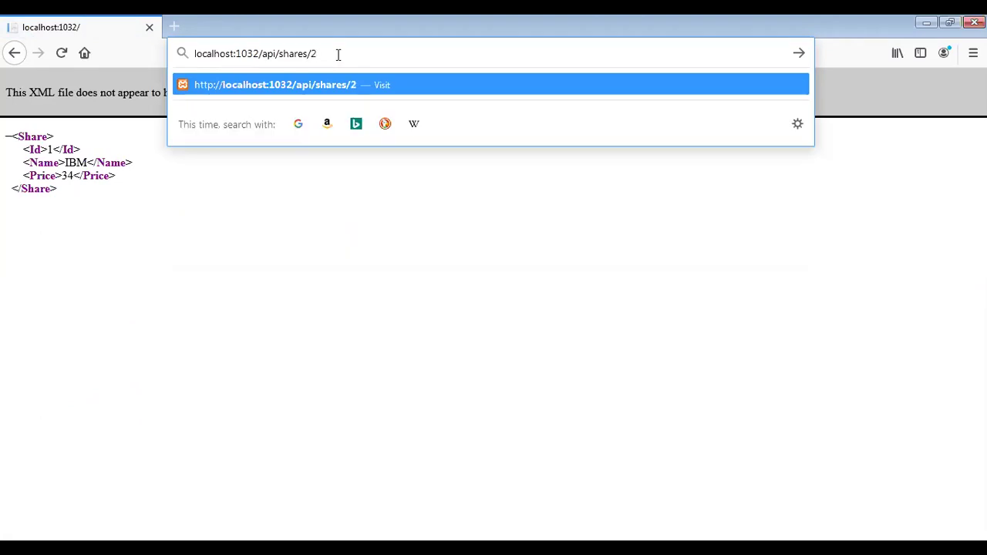
key(Return)
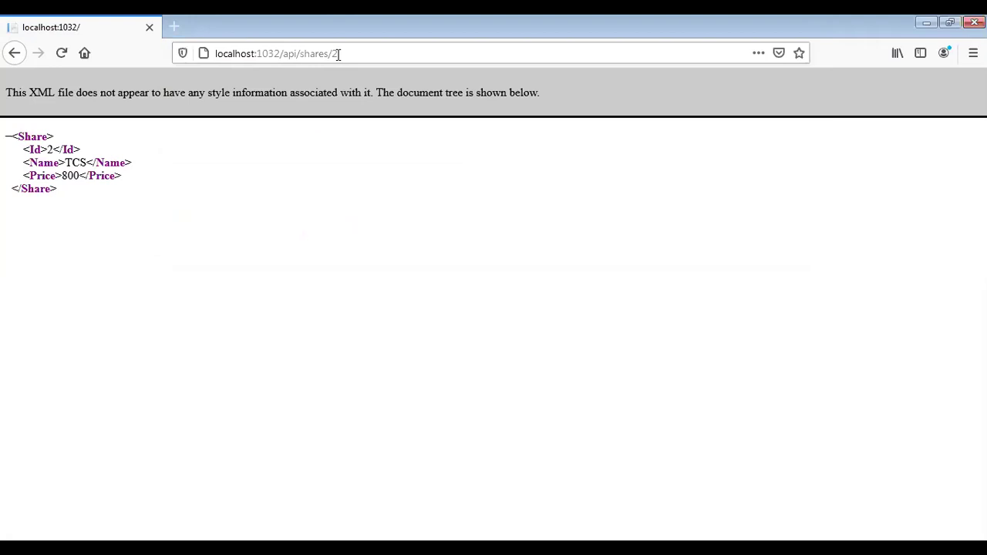
Request the IBM share by name using the suggested address localhost:1032/api/shares?name=IBM.
click(343, 54)
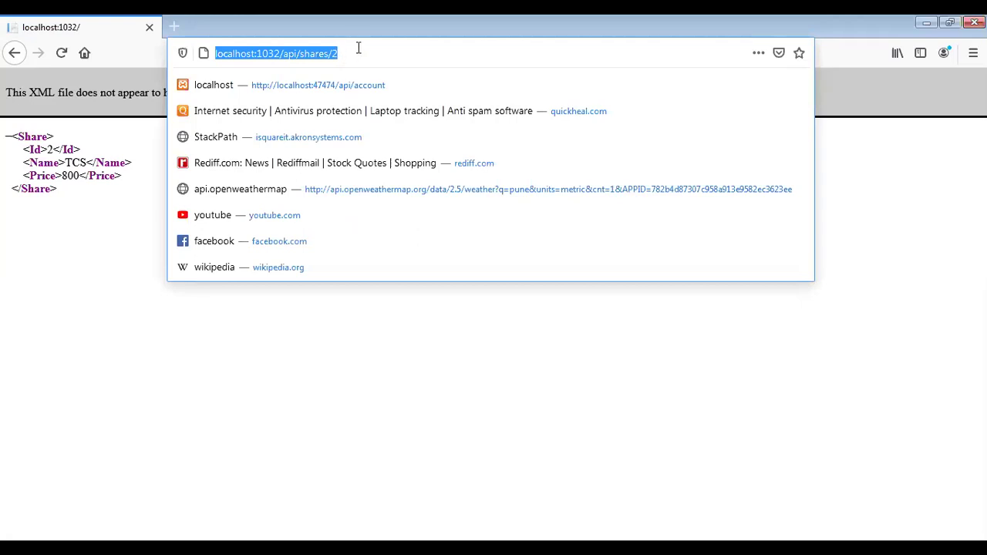
key(End)
key(BackSpace)
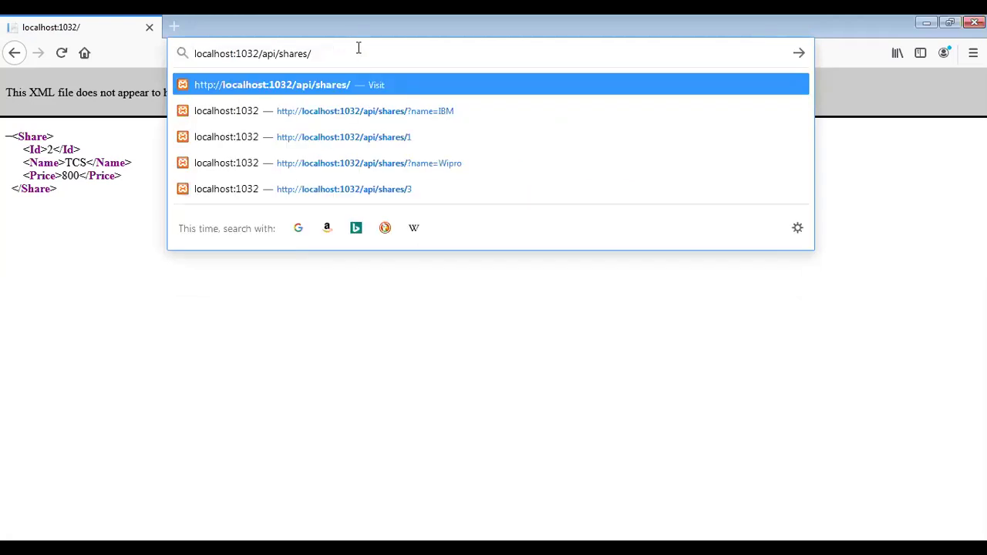
key(BackSpace)
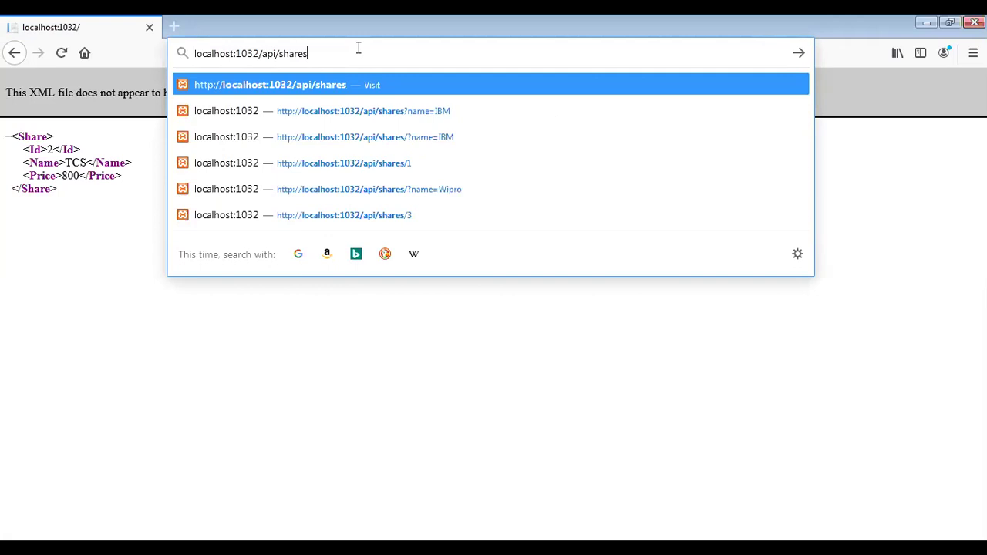
click(402, 116)
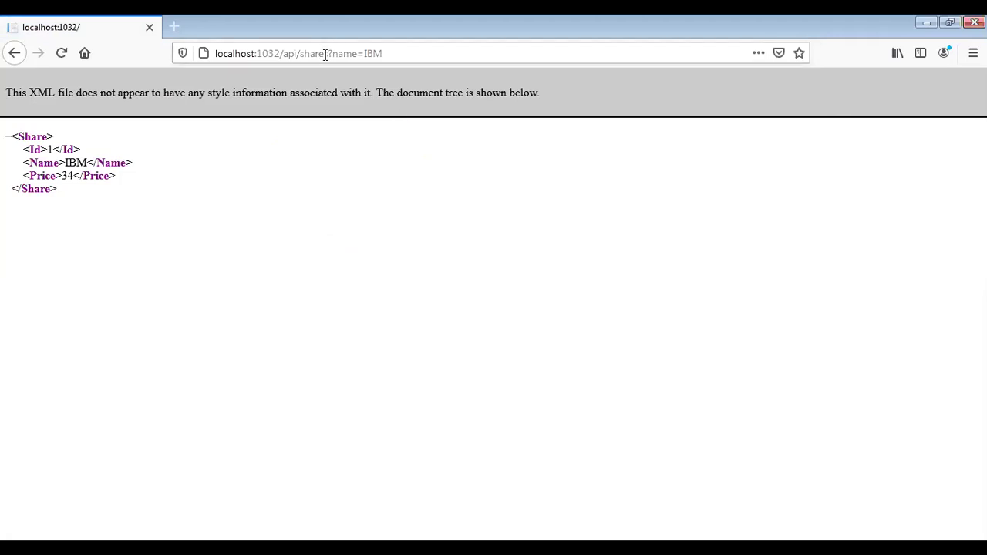
Change the name parameter to TCS and request localhost:1032/api/shares?name=TCS.
click(390, 52)
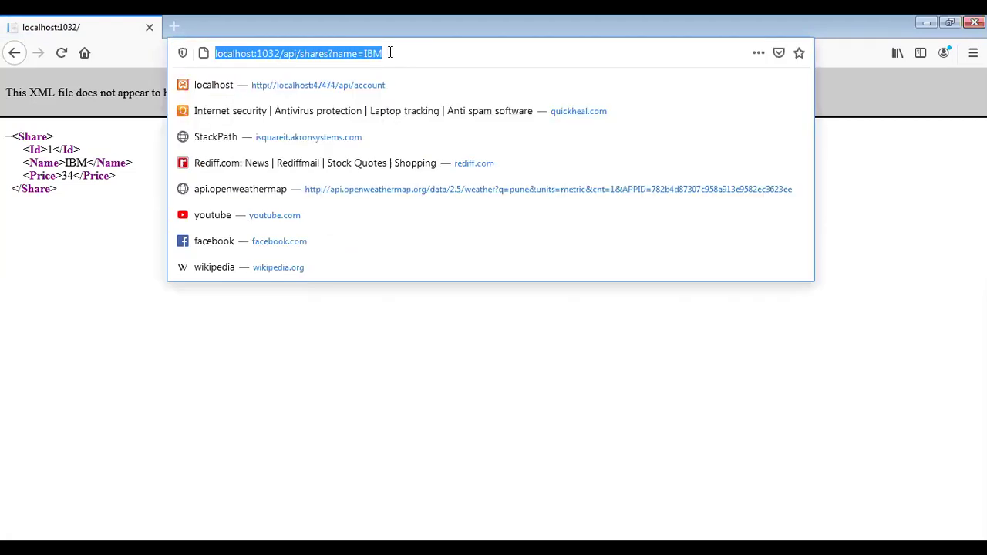
click(390, 53)
key(BackSpace)
key(BackSpace)
key(BackSpace)
text(TCS)
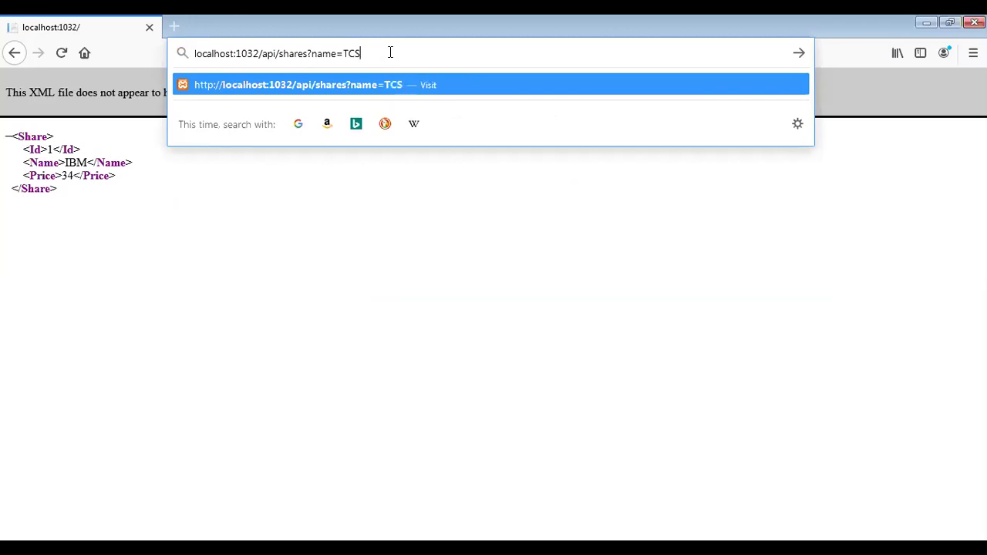
key(Return)
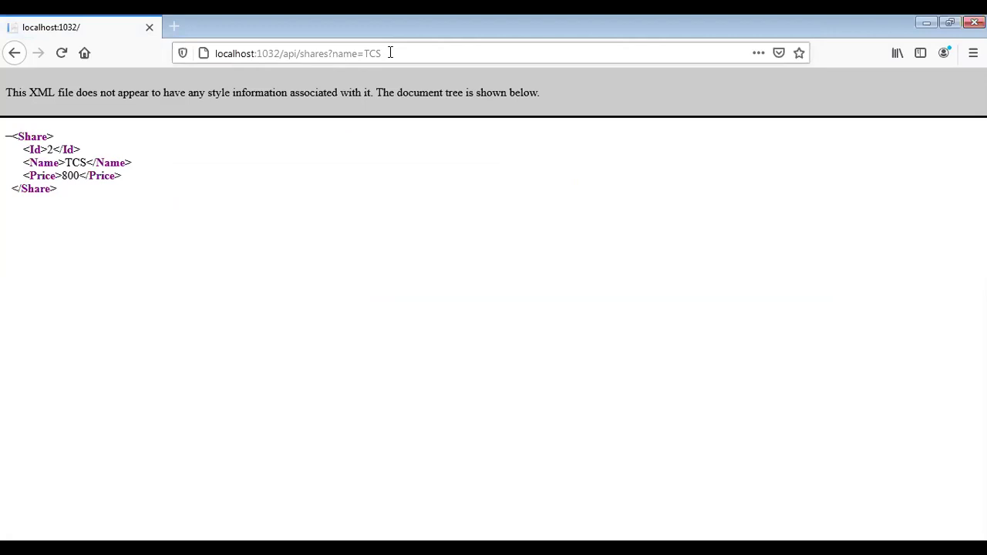
Remove the name query to load the full list at localhost:1032/api/shares, and copy that address.
click(391, 52)
click(391, 52)
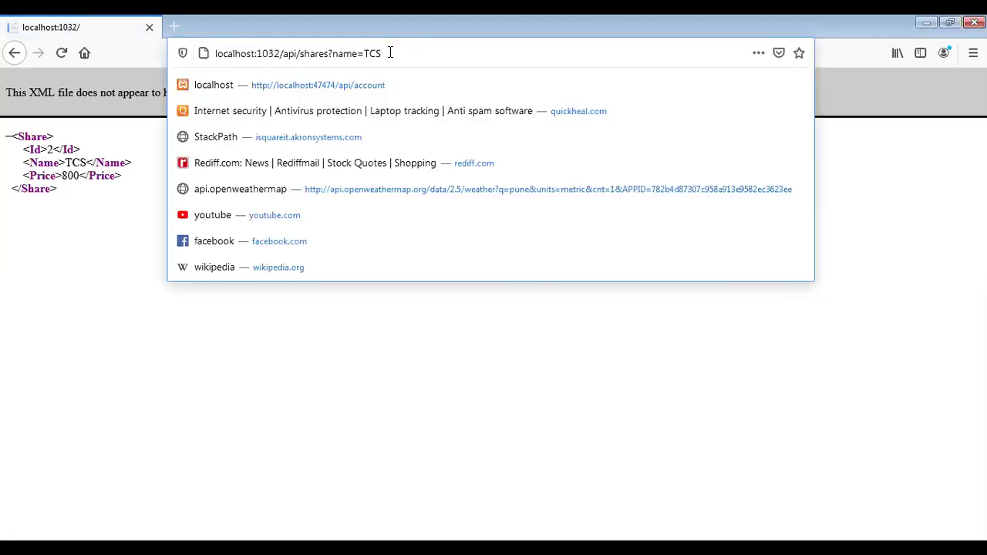
key(BackSpace)
key(BackSpace)
key(BackSpace)
key(BackSpace)
key(BackSpace)
key(BackSpace)
key(BackSpace)
key(BackSpace)
key(BackSpace)
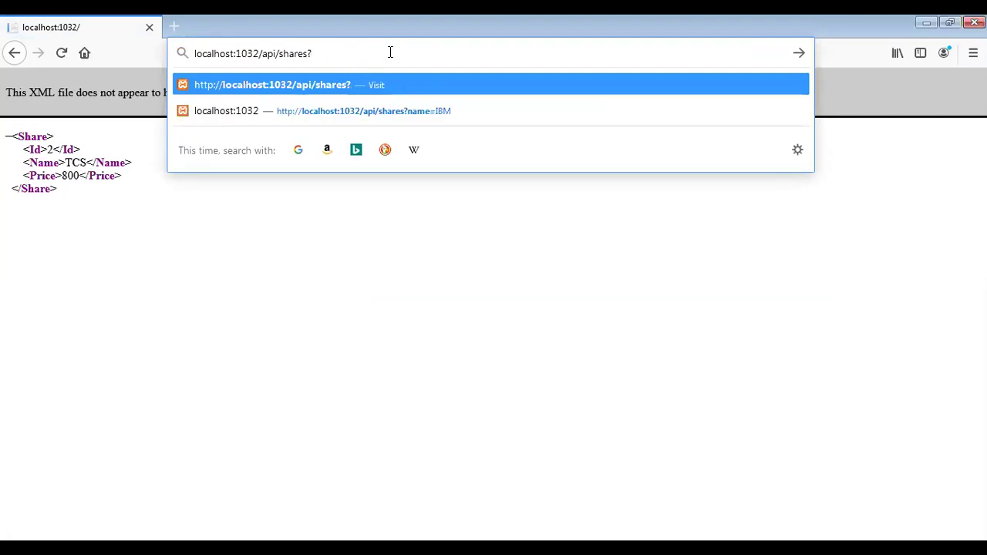
key(Return)
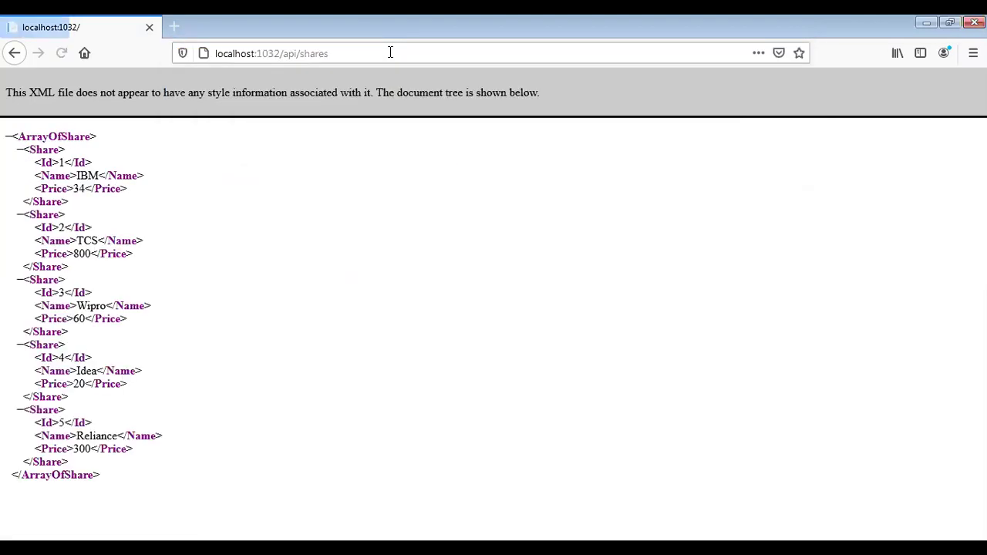
drag(340, 54, 198, 55)
key(ctrl+c)
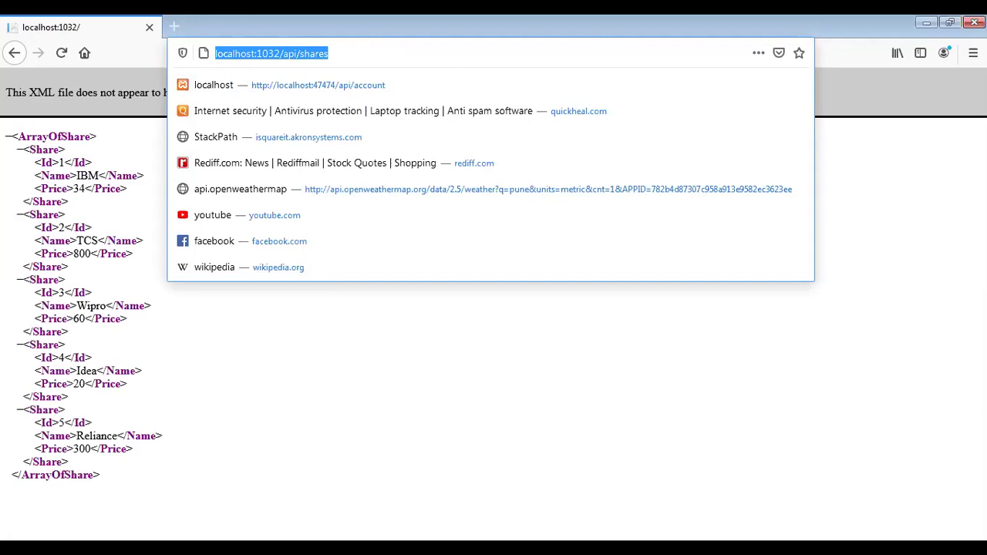
key(alt+Tab)
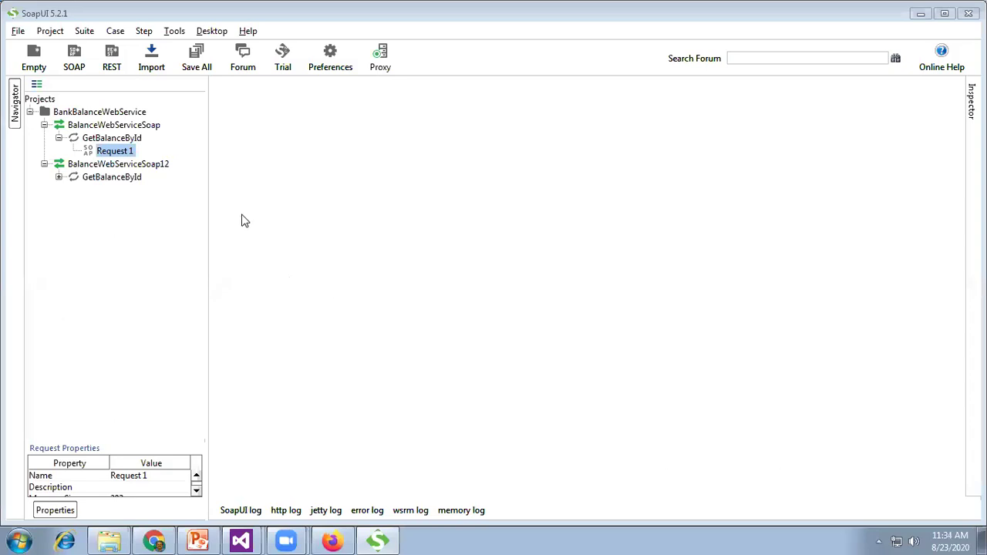
click(17, 32)
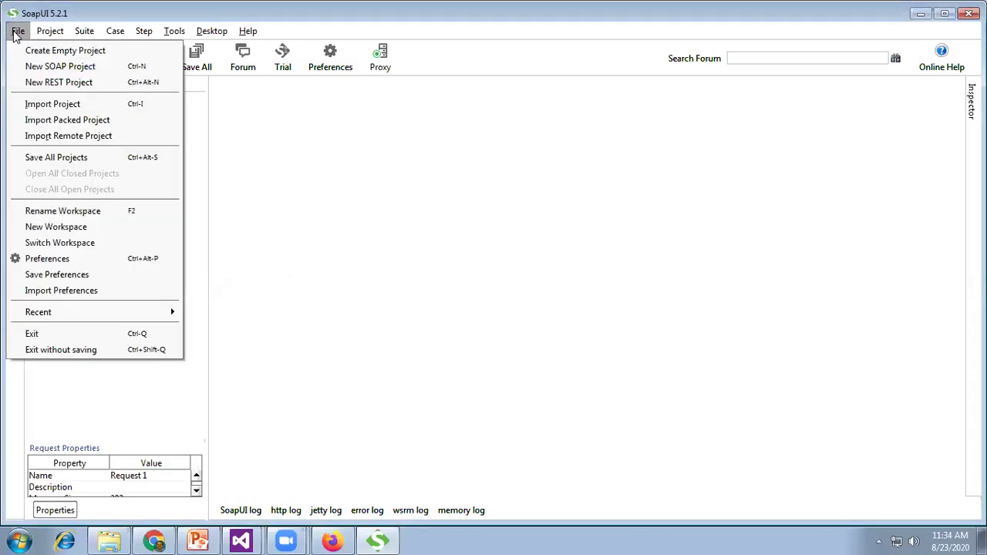
click(44, 85)
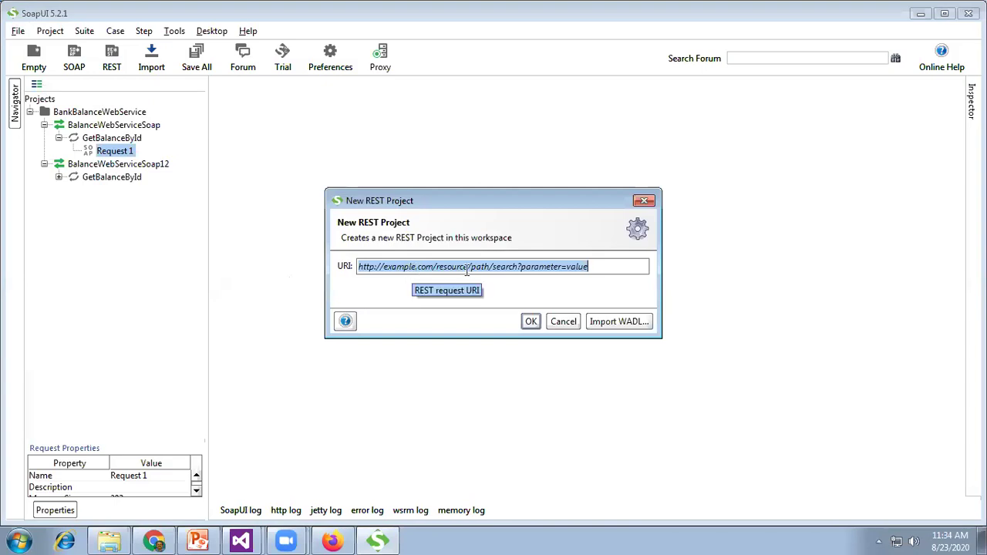
key(BackSpace)
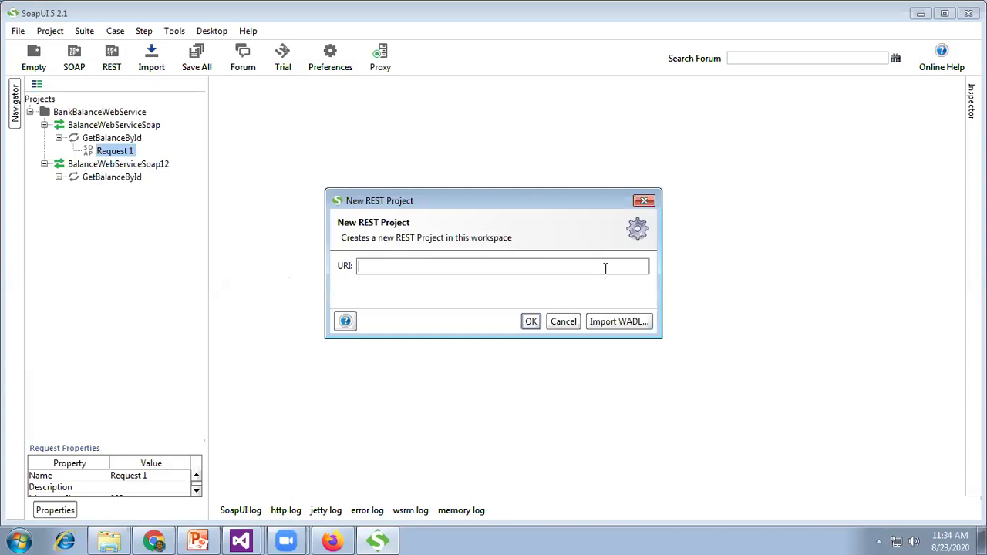
key(ctrl+v)
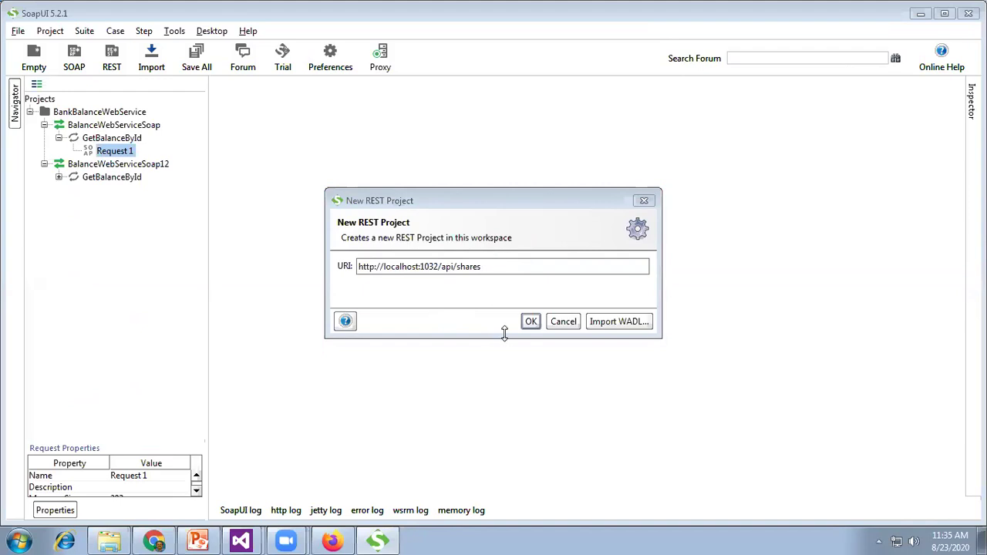
click(531, 324)
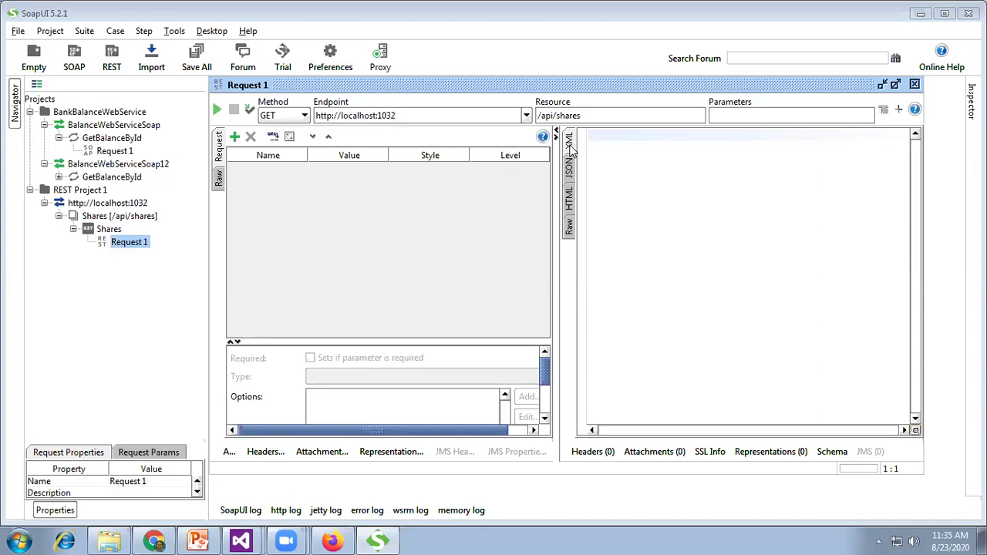
Send the GET request for /api/shares and examine the response in JSON format.
click(219, 112)
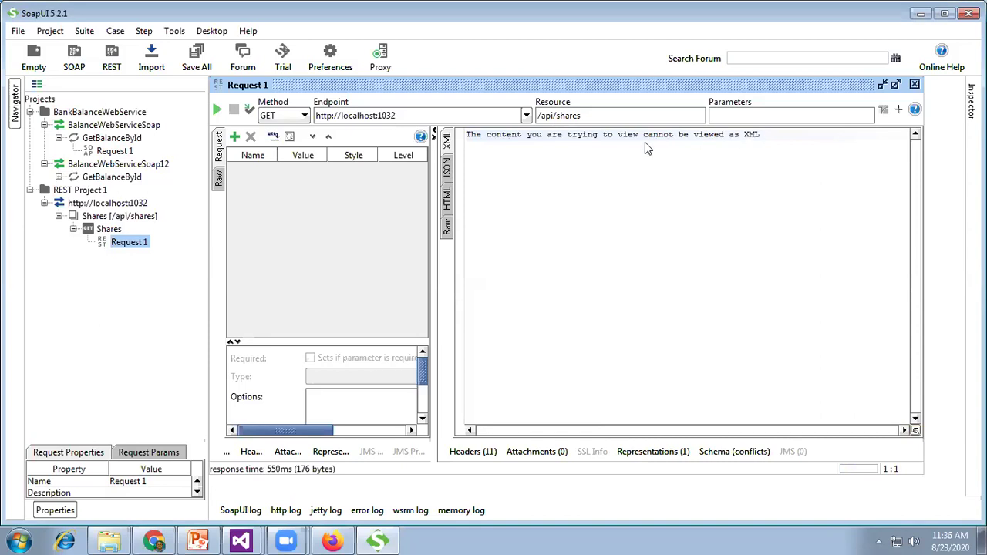
click(447, 165)
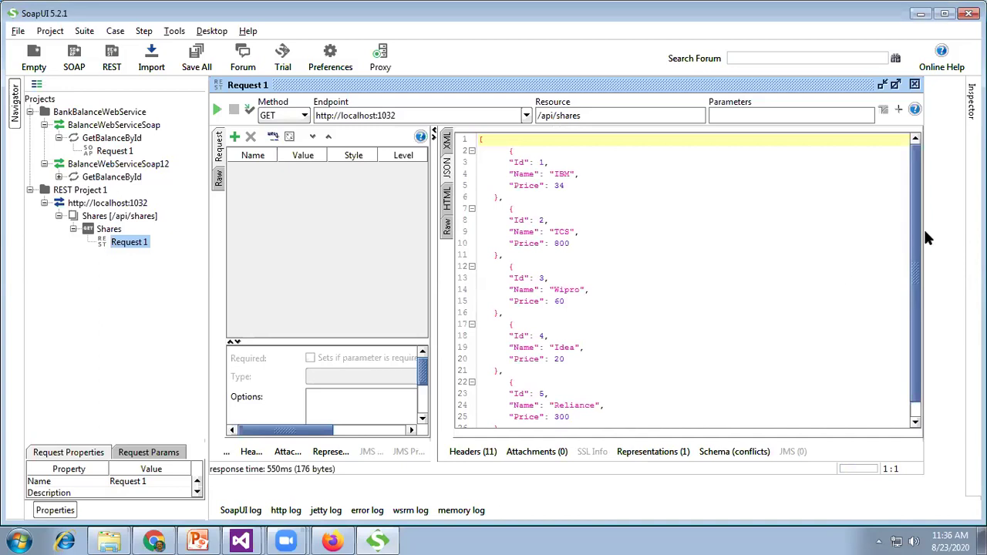
mouse_move(917, 189)
mouse_down()
mouse_move(919, 223)
mouse_move(919, 178)
mouse_up()
Extend the resource path to /api/shares/1 and send the request.
click(594, 117)
text(/1)
click(218, 111)
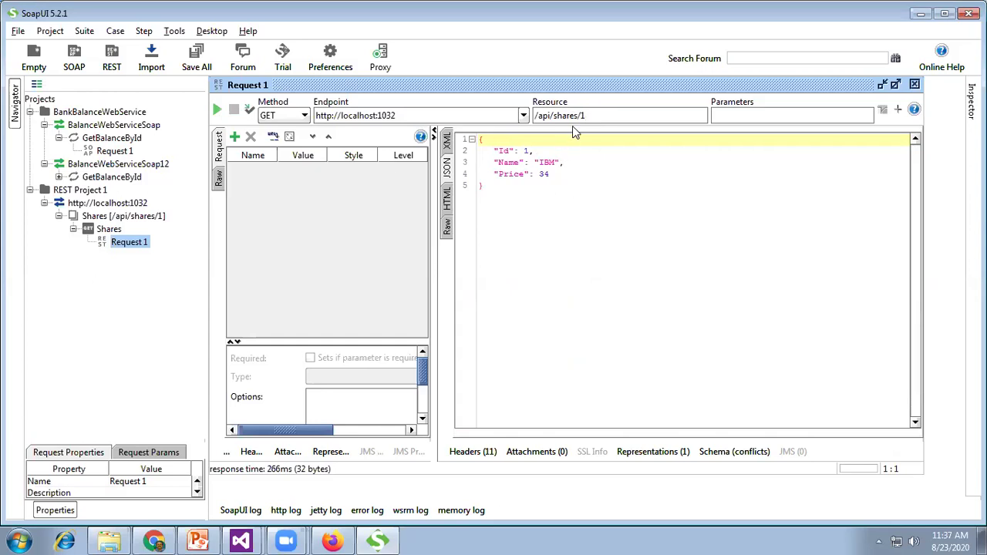
Send the request with the resource path set to /api/shares/2, and once more with /api/shares/3.
key(BackSpace)
text(2)
click(217, 112)
click(588, 115)
key(BackSpace)
text(3)
click(216, 114)
Restore the resource path to /api/shares and send the request with a new query parameter Name set to Wipro.
key(BackSpace)
key(BackSpace)
click(738, 115)
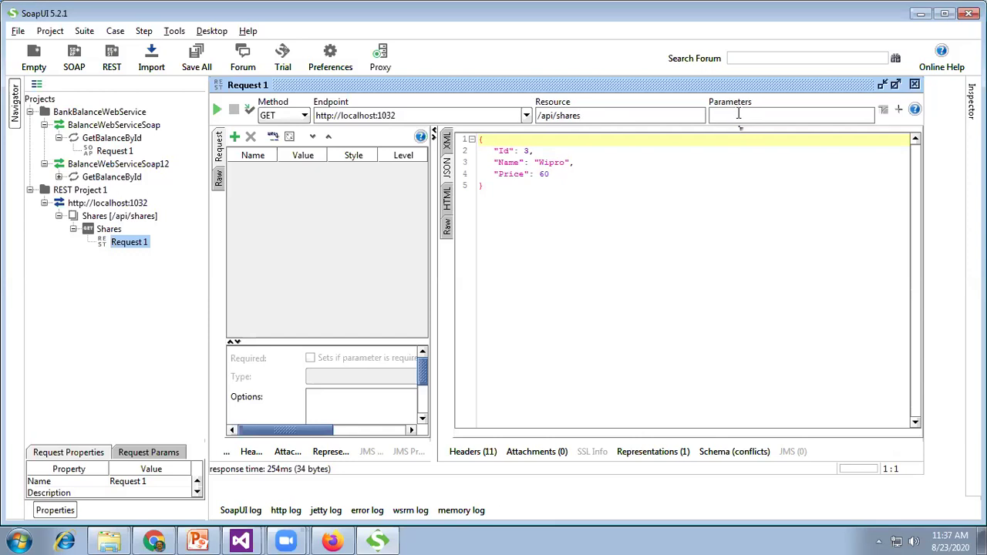
click(738, 114)
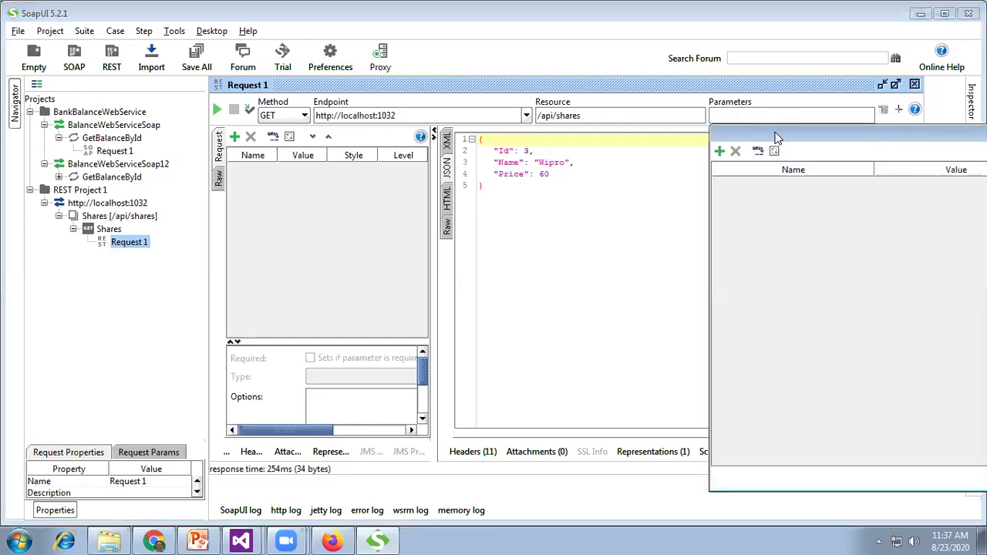
drag(768, 139, 664, 153)
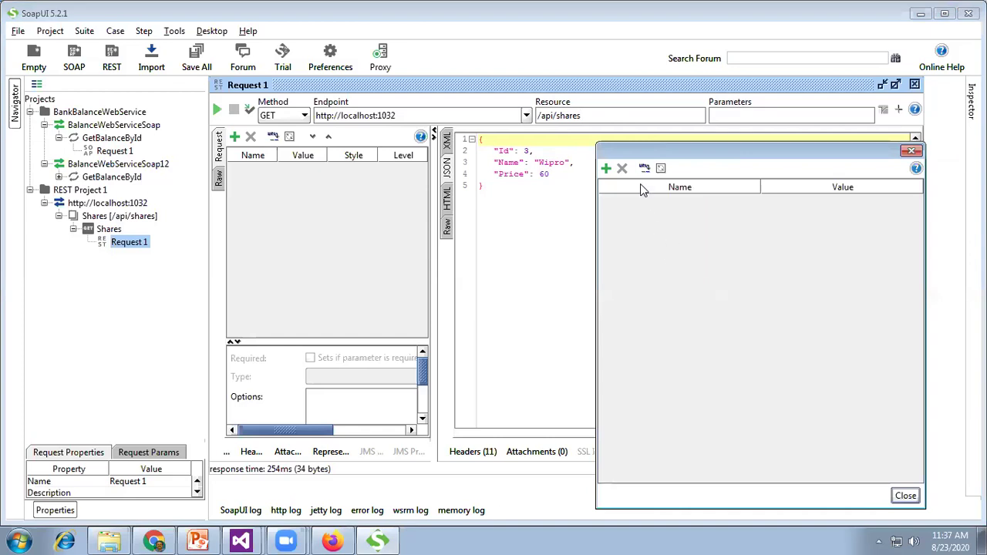
click(607, 168)
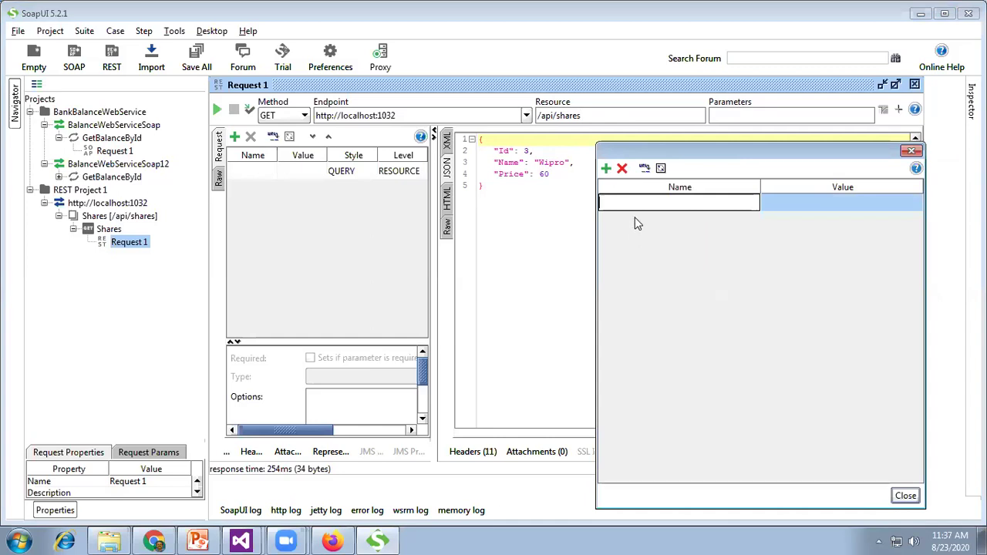
text(Name)
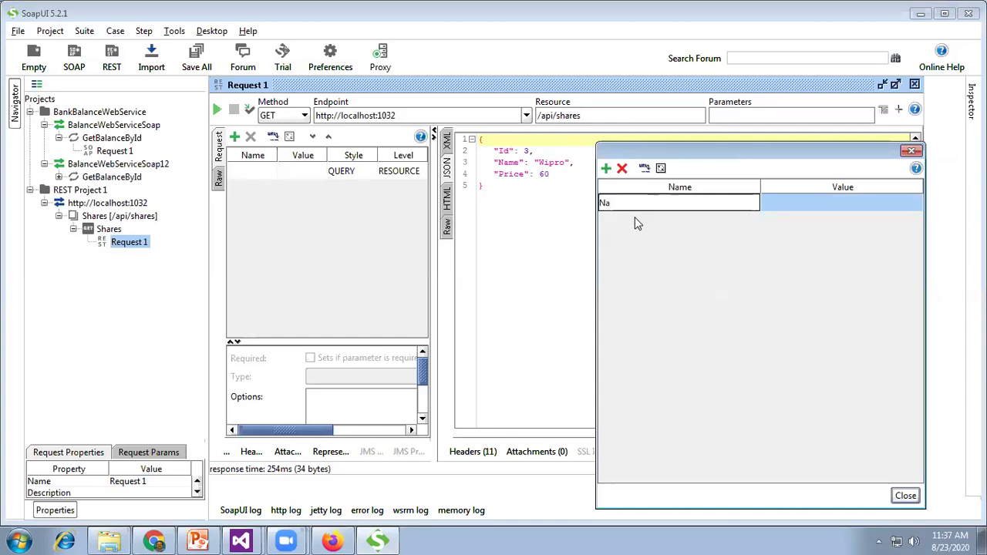
click(795, 202)
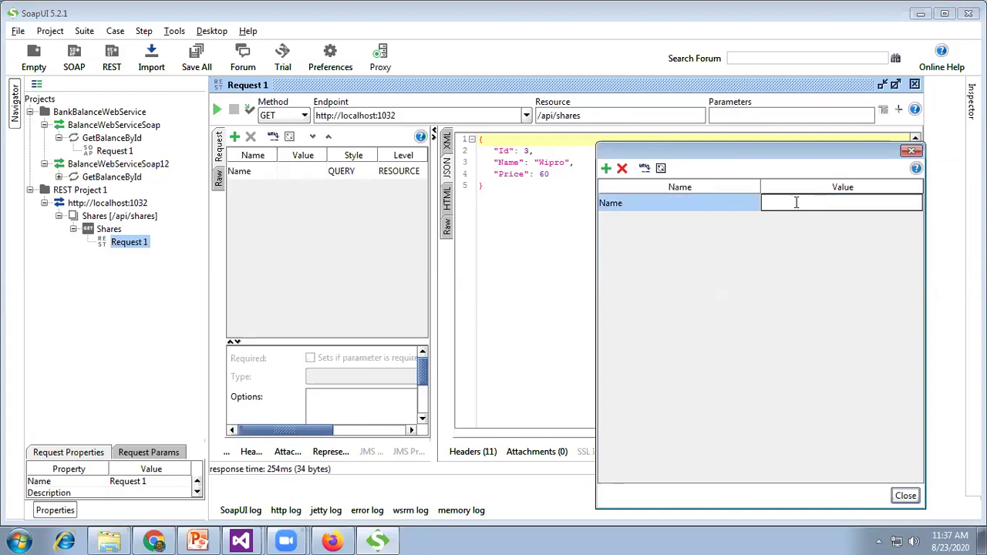
text(Wipro)
click(906, 496)
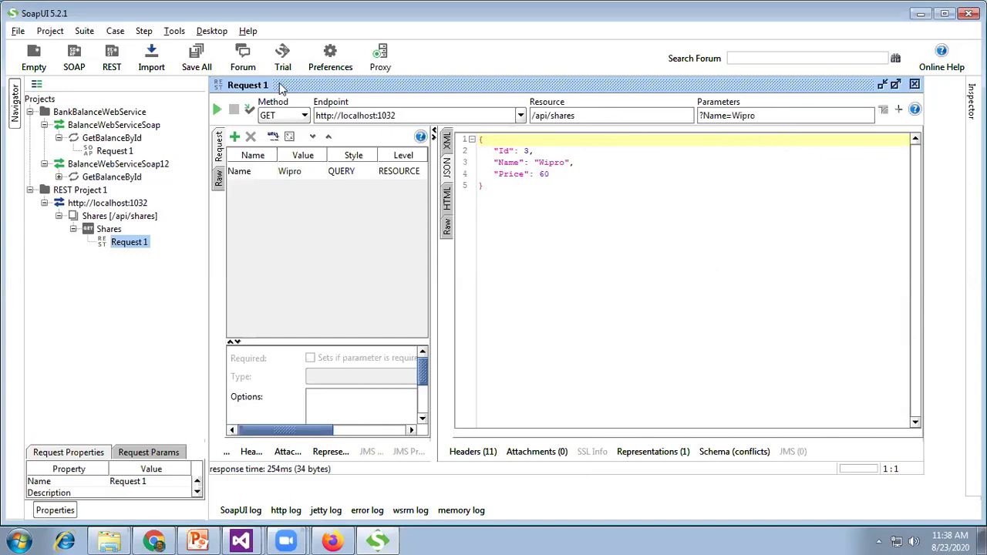
click(218, 112)
Change the Name parameter's value to IBM and send the request.
click(759, 117)
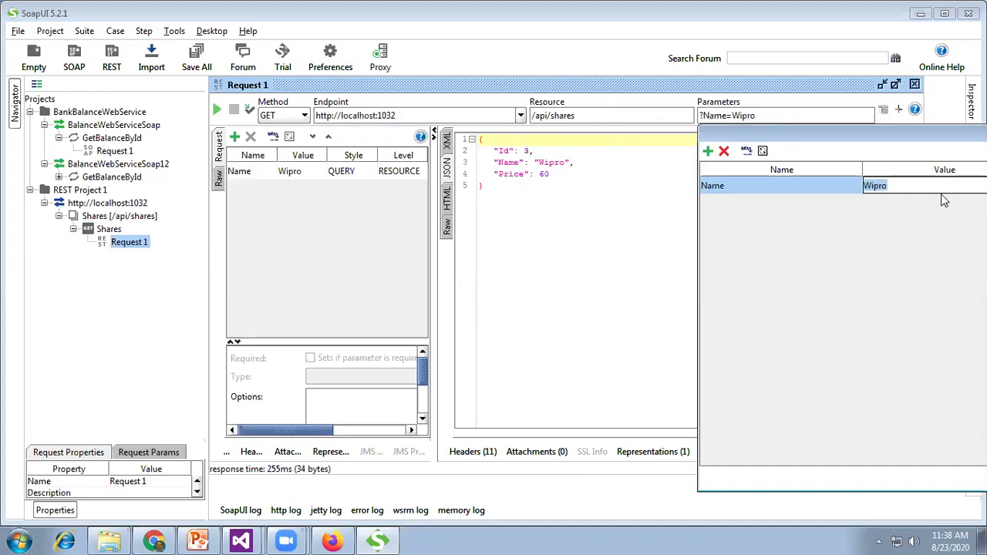
key(BackSpace)
key(BackSpace)
key(BackSpace)
key(BackSpace)
key(BackSpace)
text(IBM)
drag(889, 135, 826, 137)
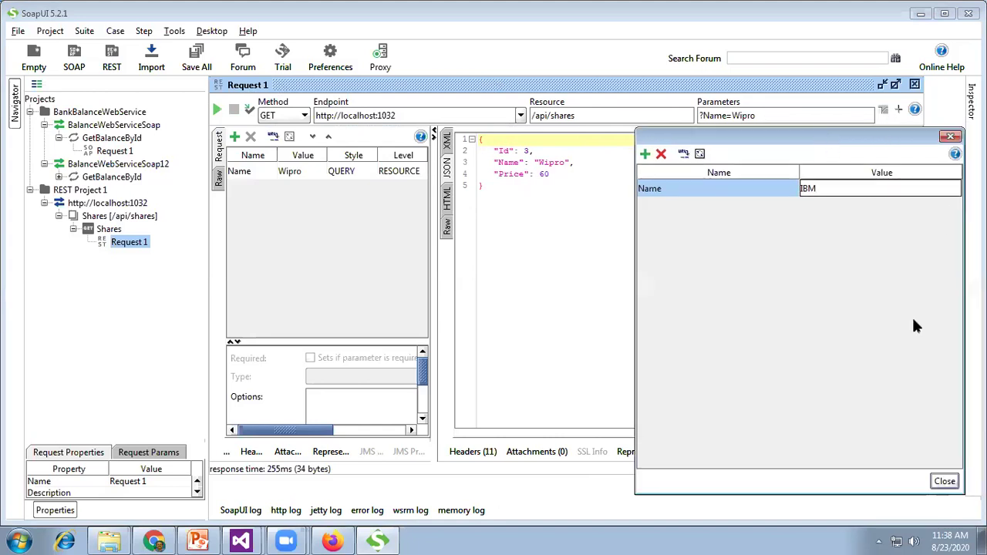
click(945, 482)
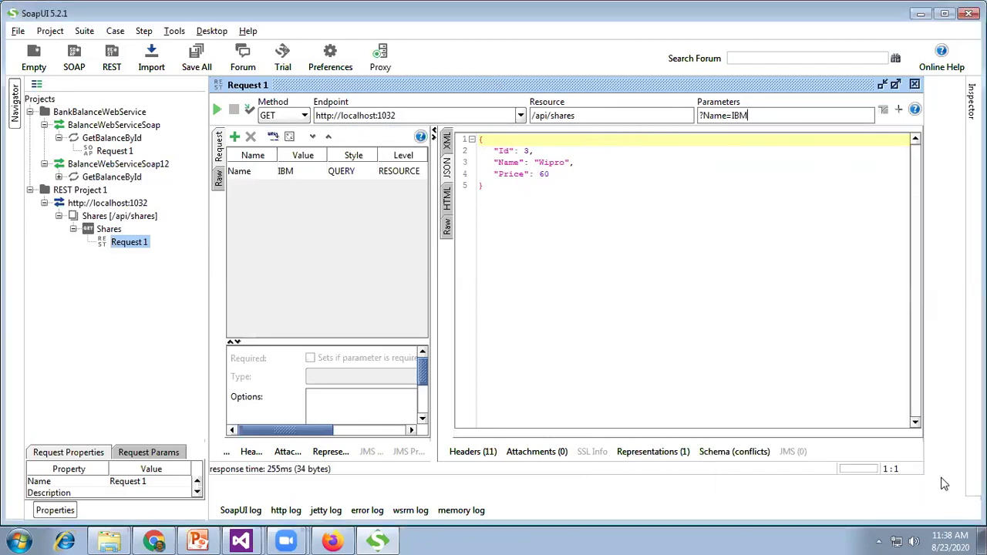
click(218, 112)
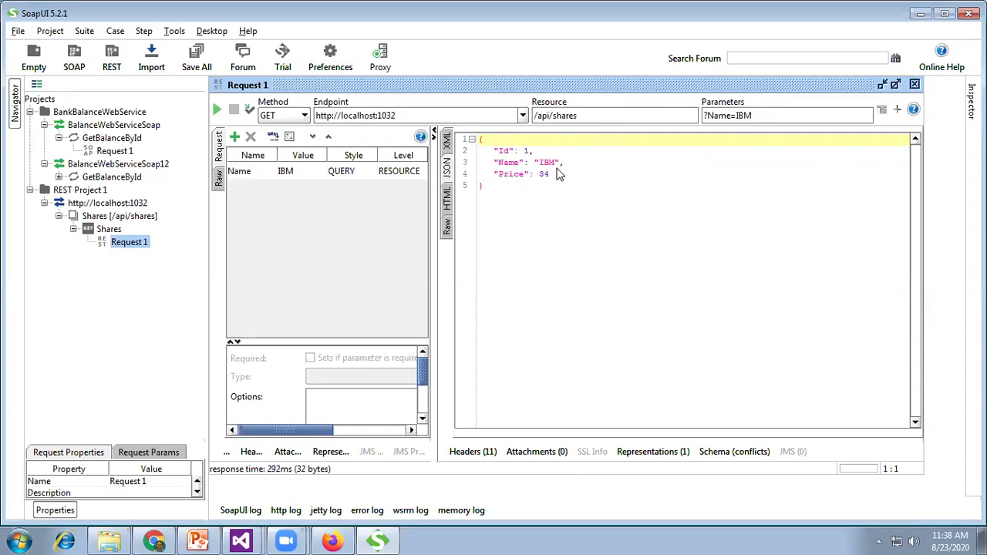
Set the Name parameter to TCS and send the request again.
click(757, 114)
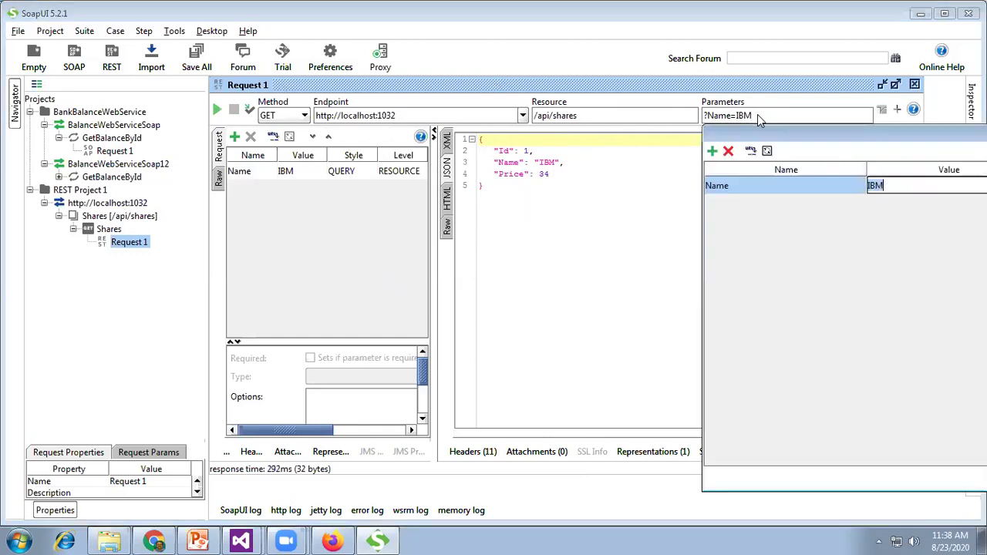
click(898, 185)
key(BackSpace)
key(BackSpace)
key(BackSpace)
text(TCS)
drag(874, 129, 790, 132)
click(928, 482)
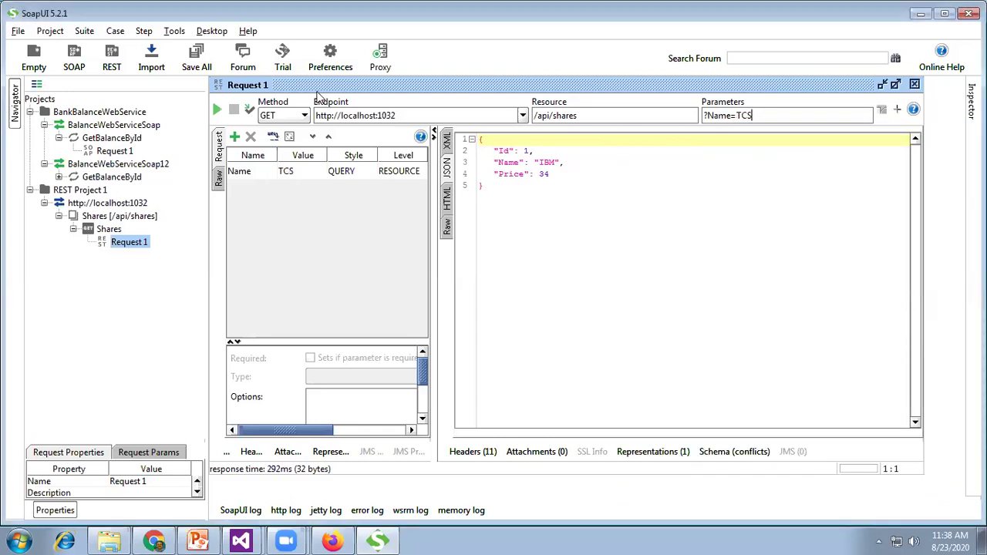
click(217, 113)
Save all projects, storing the REST project as REST-Project-1-soapui-project.xml in the Documents folder.
click(17, 31)
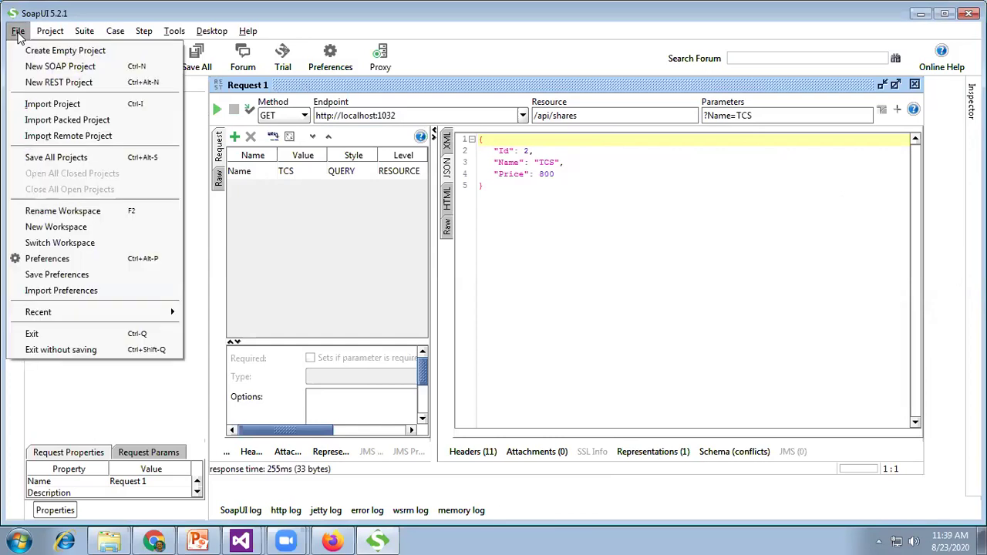
click(52, 159)
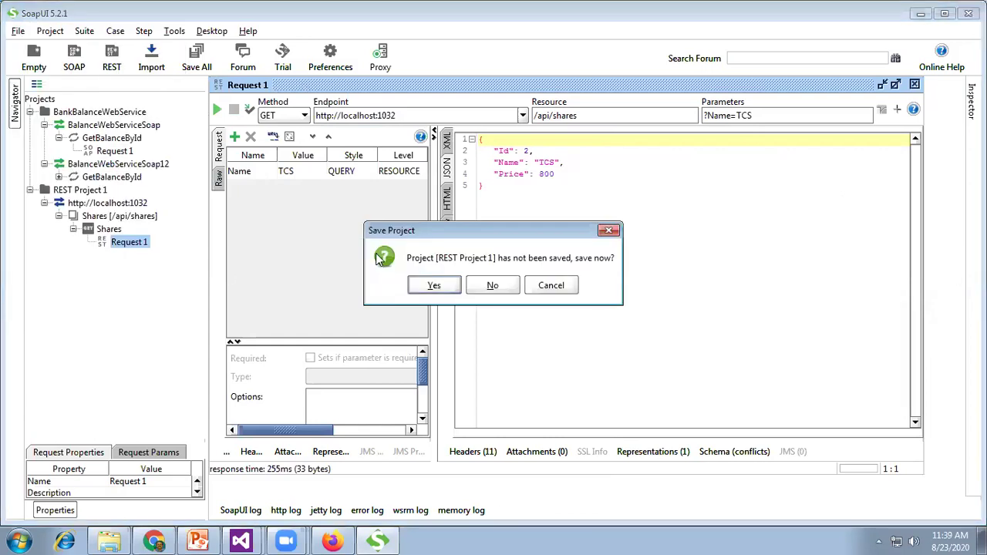
click(432, 285)
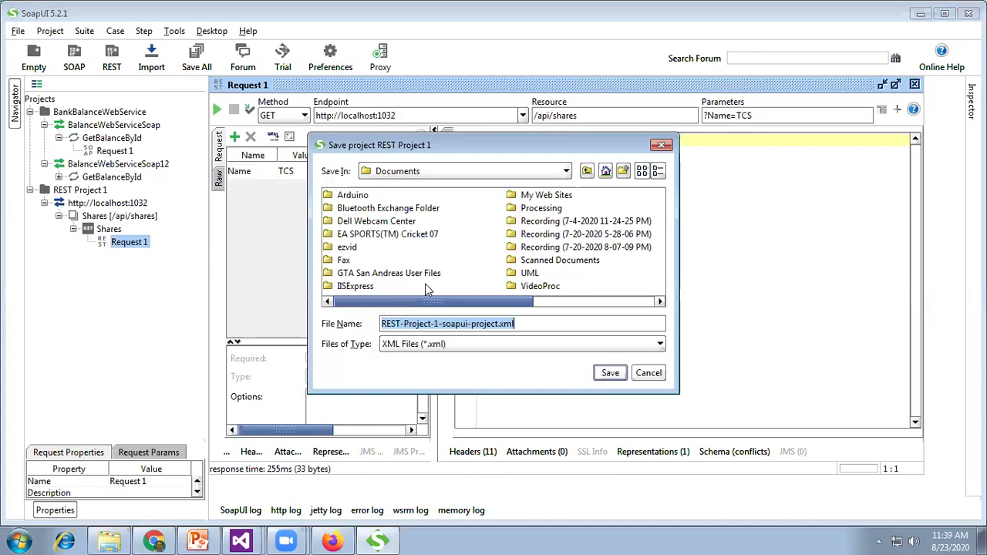
click(612, 373)
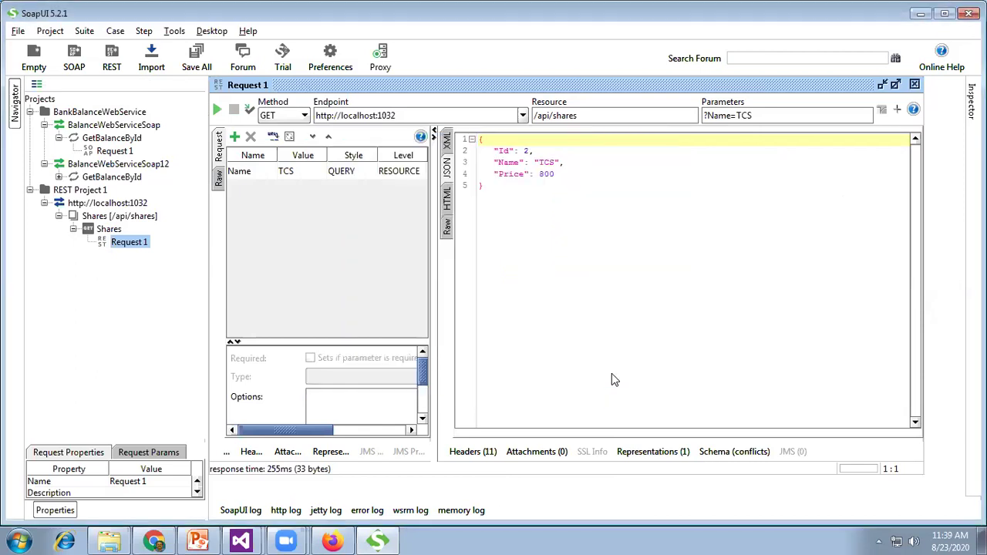